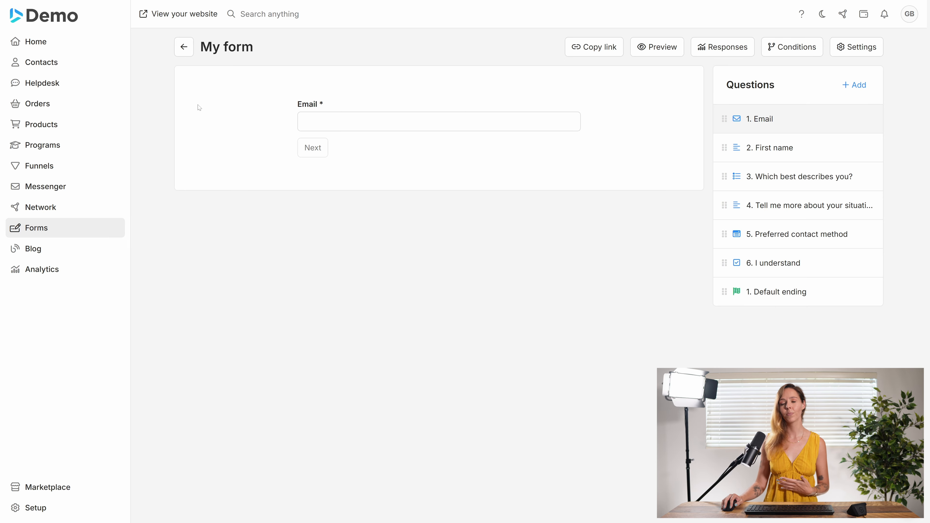
Review the "Which best describes you?" question and the default ending's type options, and save the ending as Success message
mouse_move(736, 128)
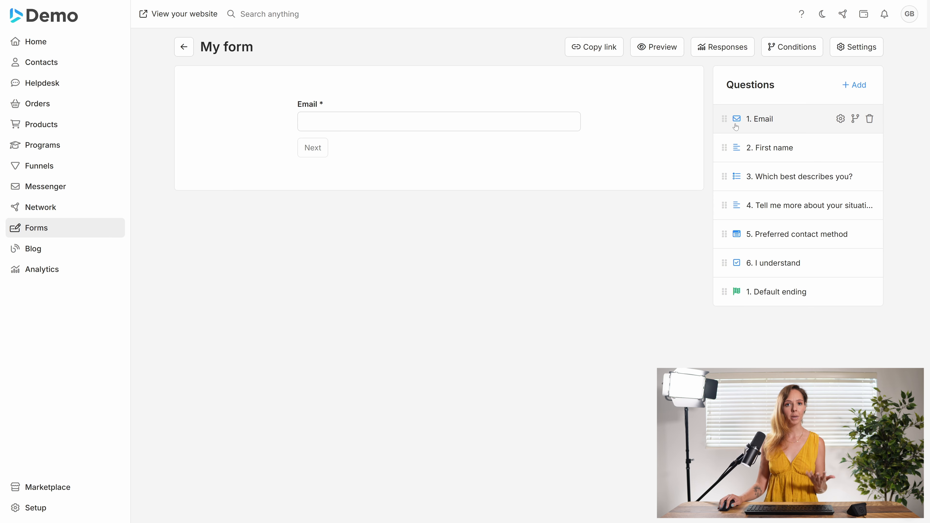
left_click(762, 177)
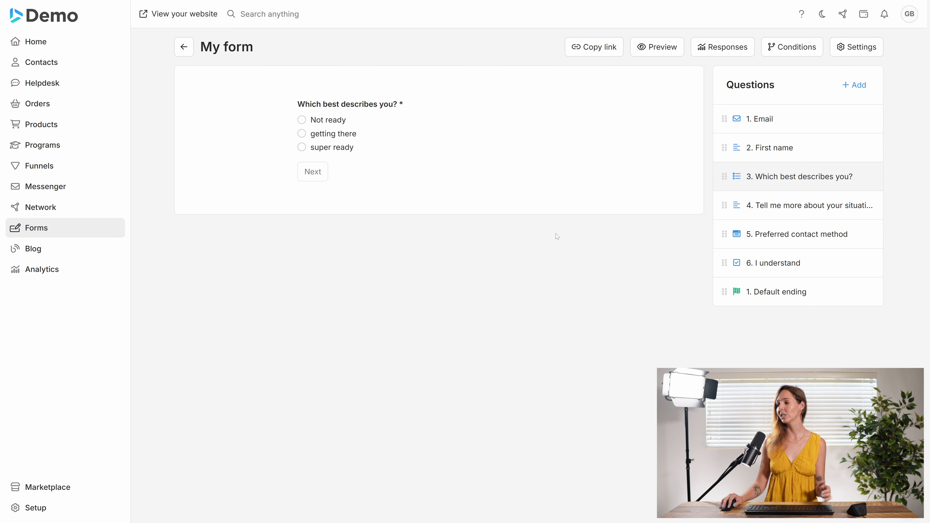
left_click(781, 303)
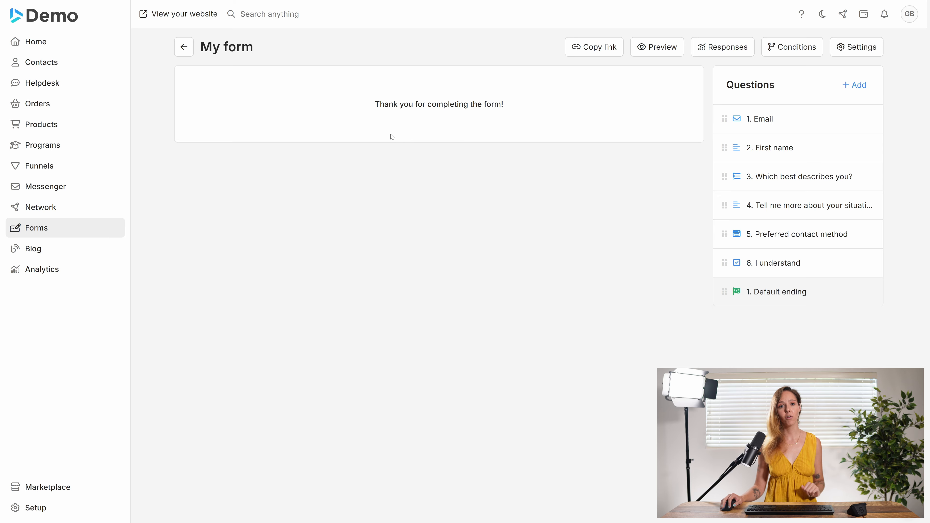
mouse_move(852, 292)
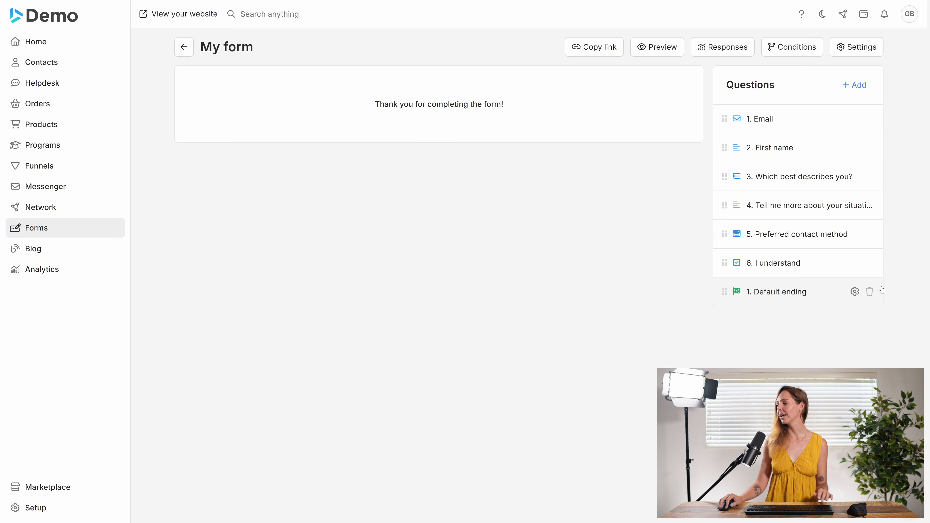
left_click(854, 291)
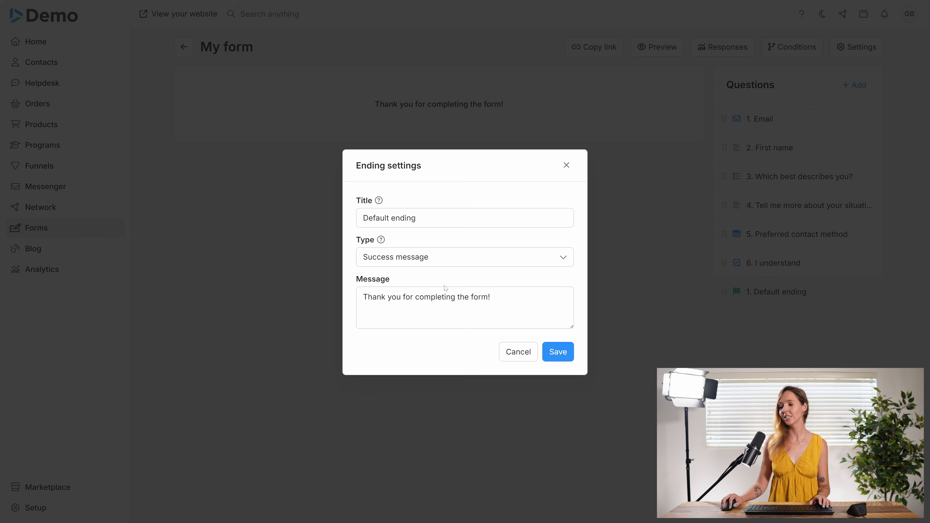
left_click(446, 257)
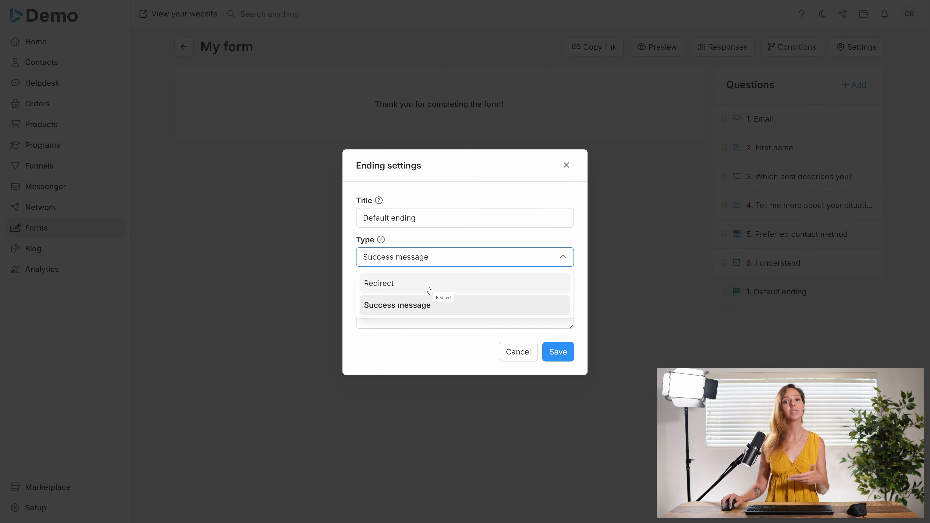
left_click(425, 261)
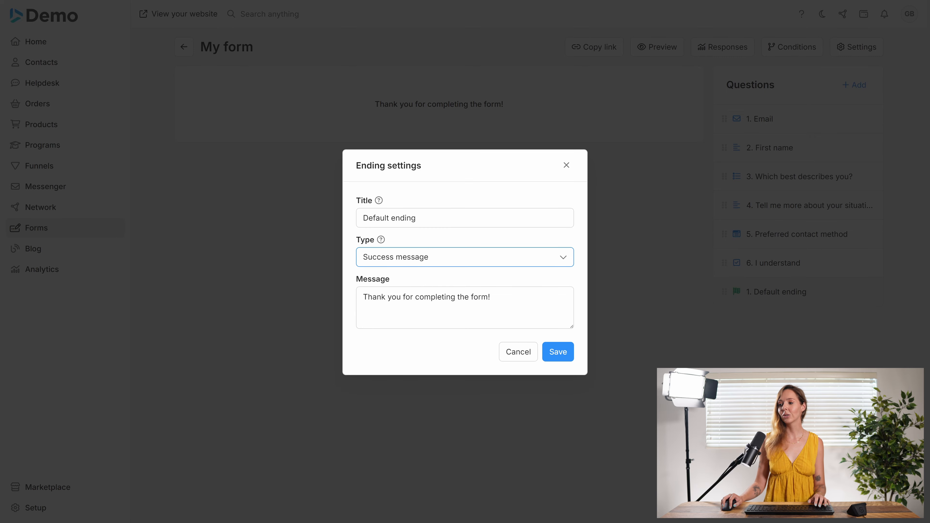
left_click(558, 352)
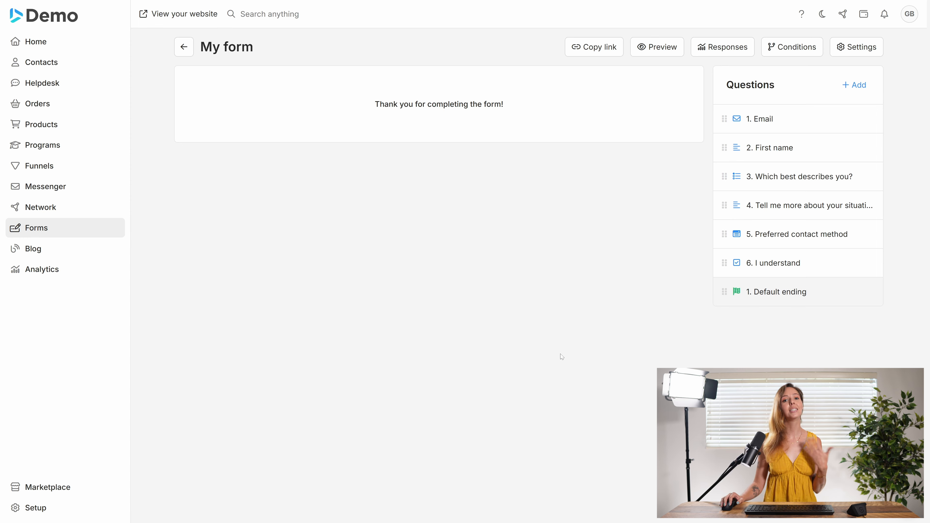
Add an ending titled Goodbye with the success message "You are the weakest link, goodbye!"
left_click(854, 85)
left_click(842, 131)
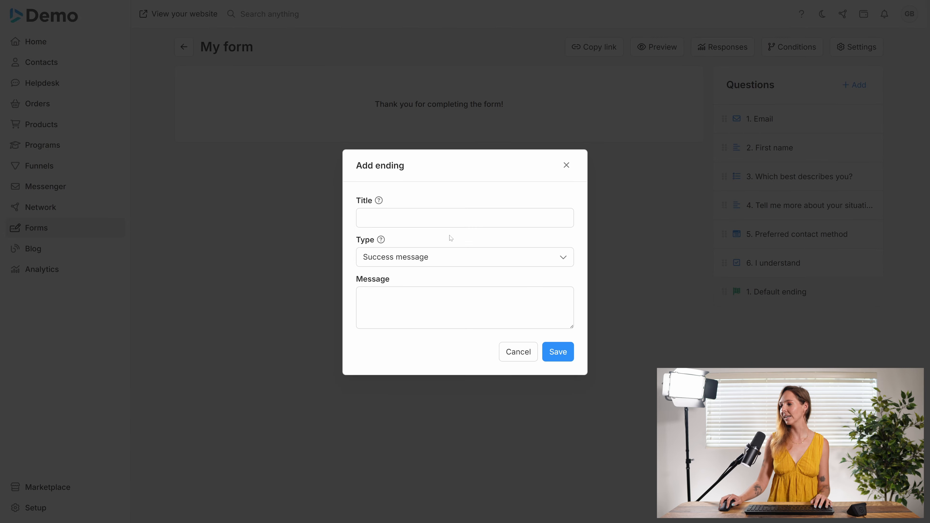
type("Goodbye")
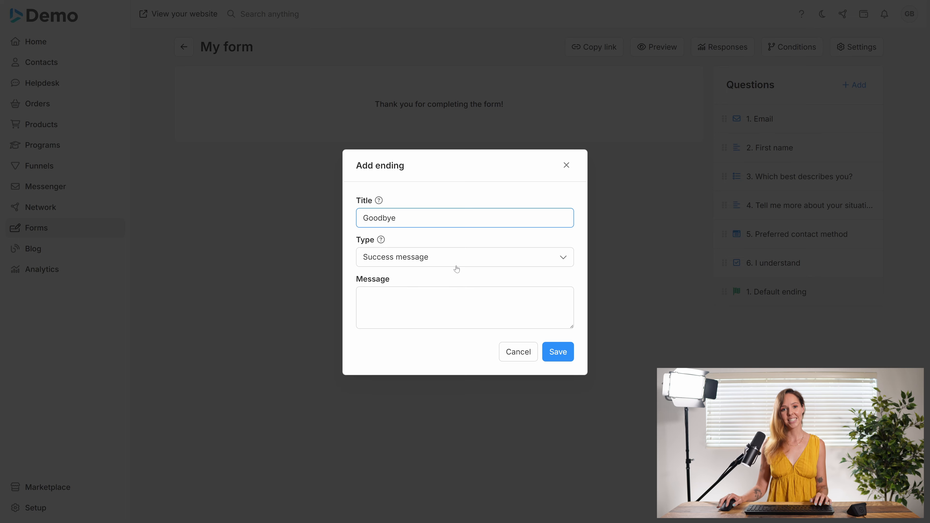
left_click(458, 304)
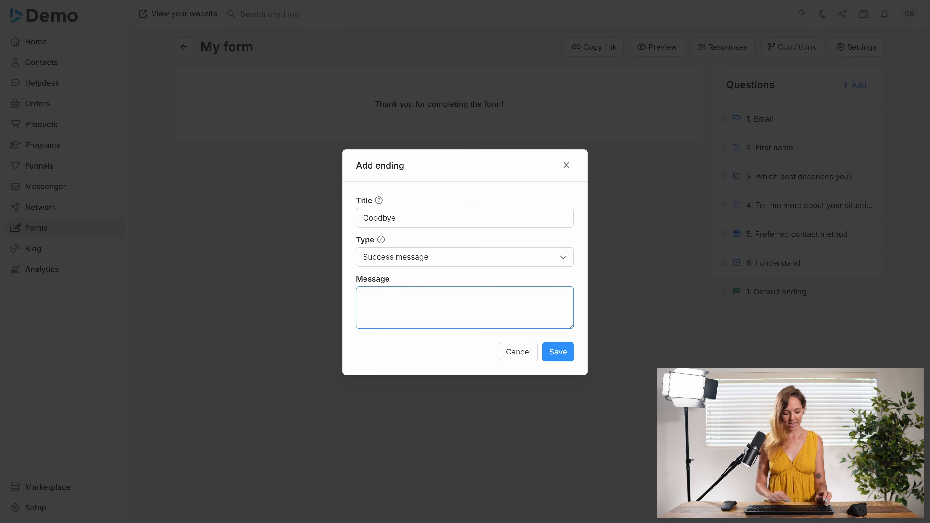
type("You are the ")
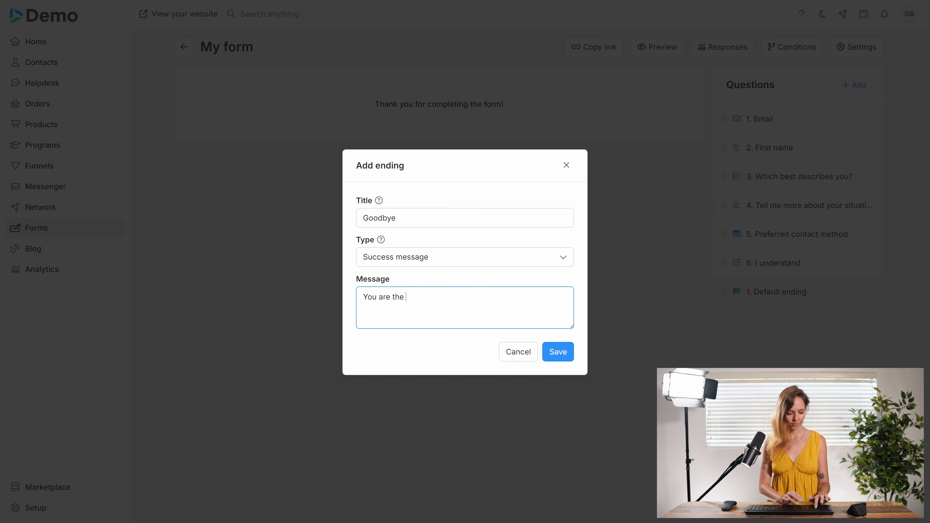
type("weakest li")
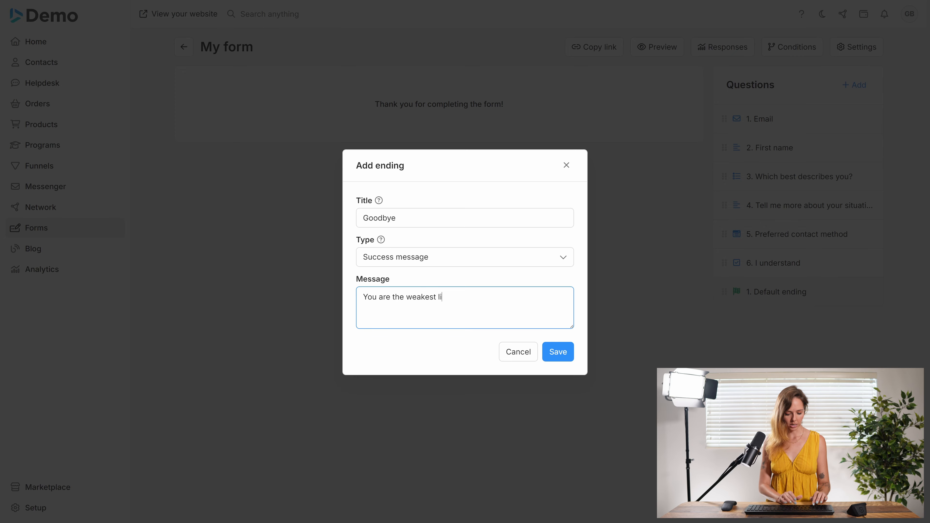
type("nk, goo")
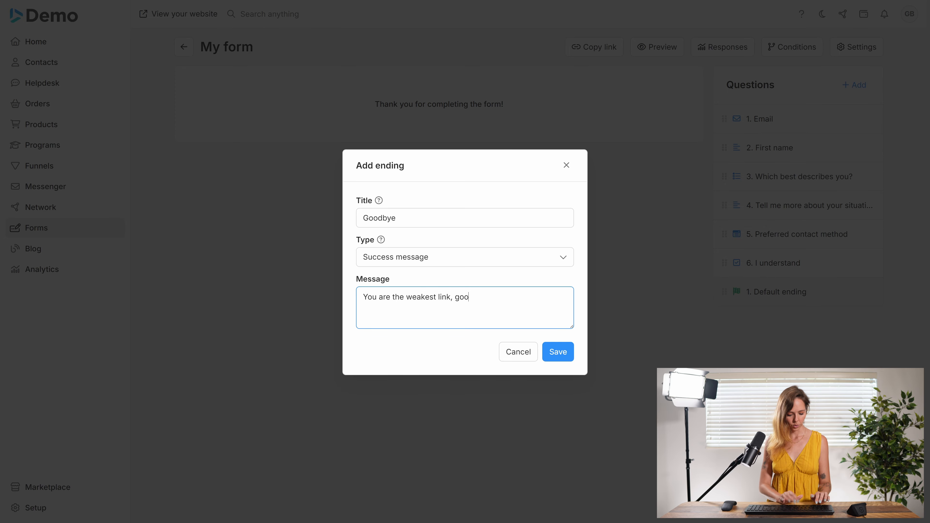
type("dbye!")
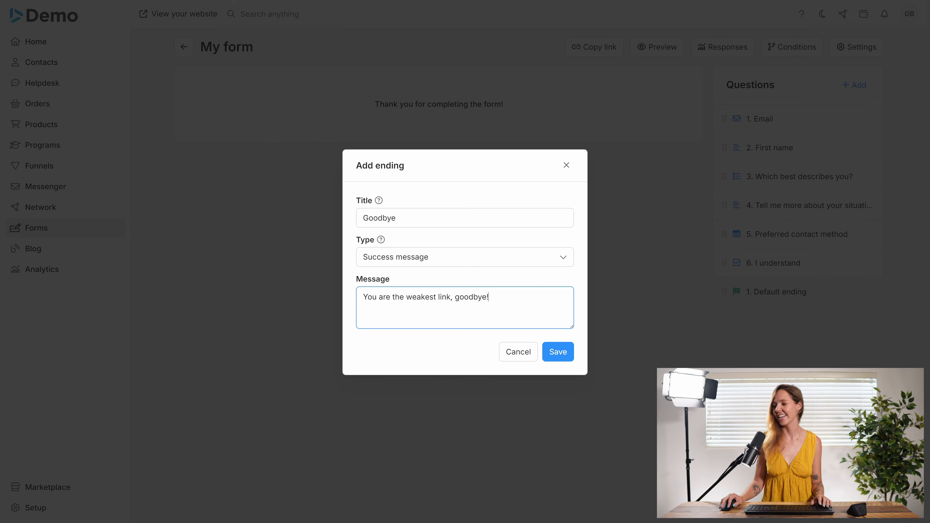
left_click(557, 352)
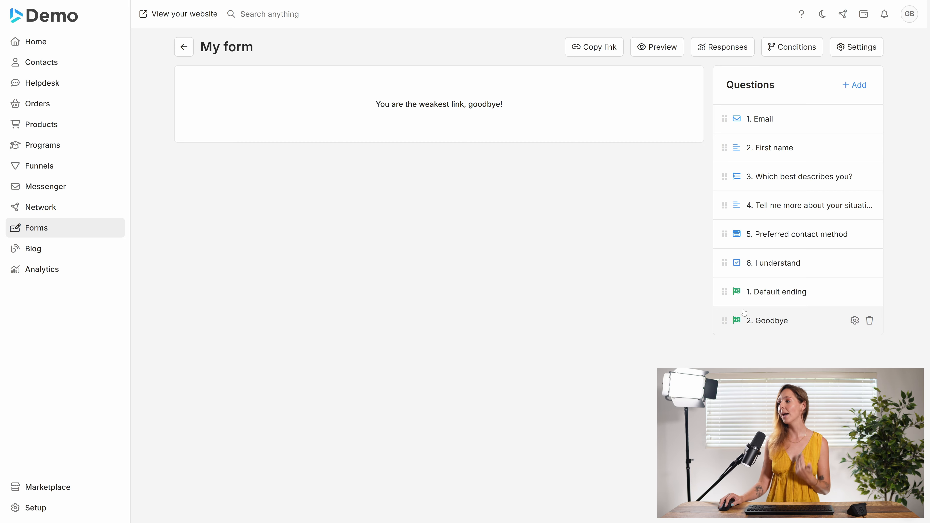
Add a condition to "Which best describes you?" that goes to the Goodbye ending when the answer is Not ready
left_click(789, 53)
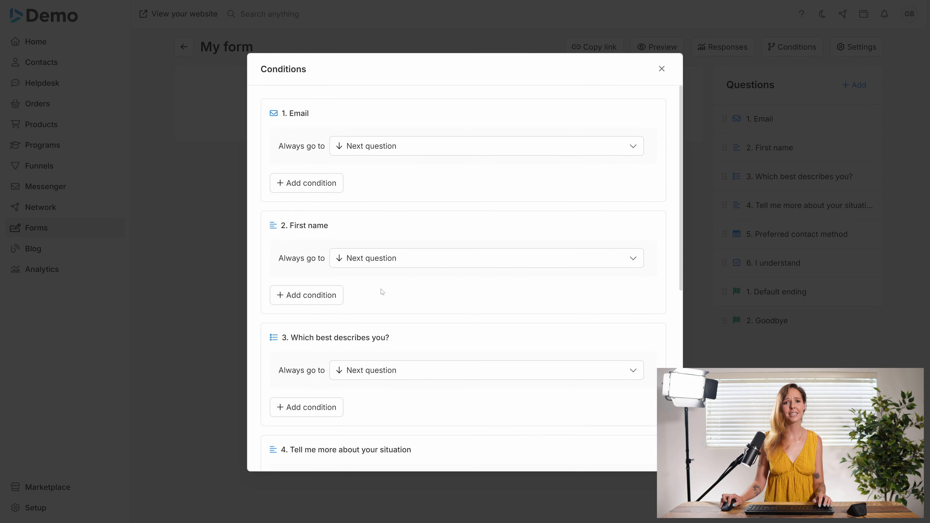
scroll(382, 293, "down", 10)
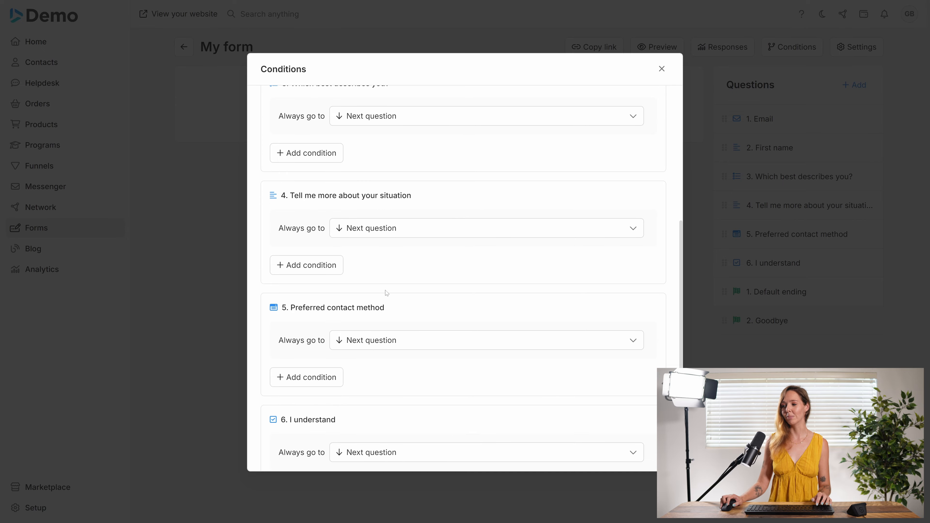
scroll(387, 293, "up", 10)
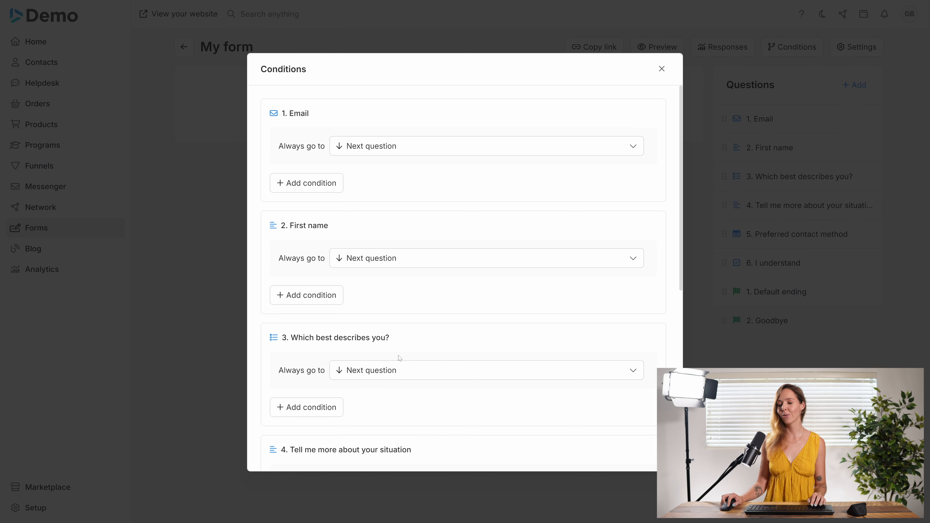
scroll(396, 355, "down", 3)
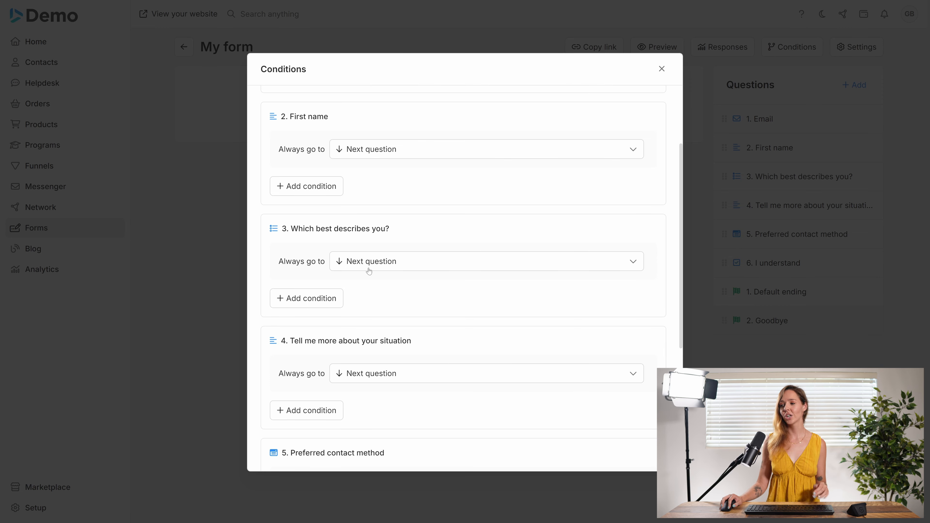
left_click(379, 263)
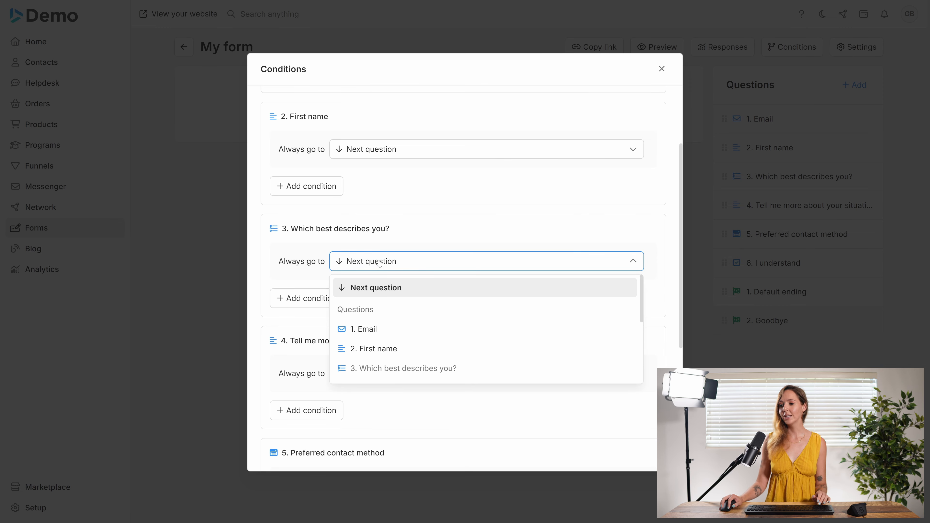
left_click(378, 268)
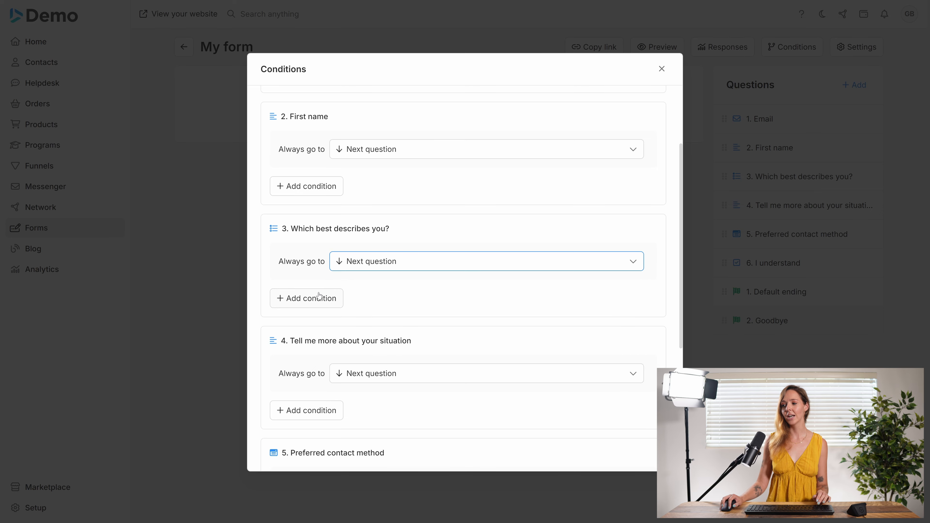
left_click(311, 299)
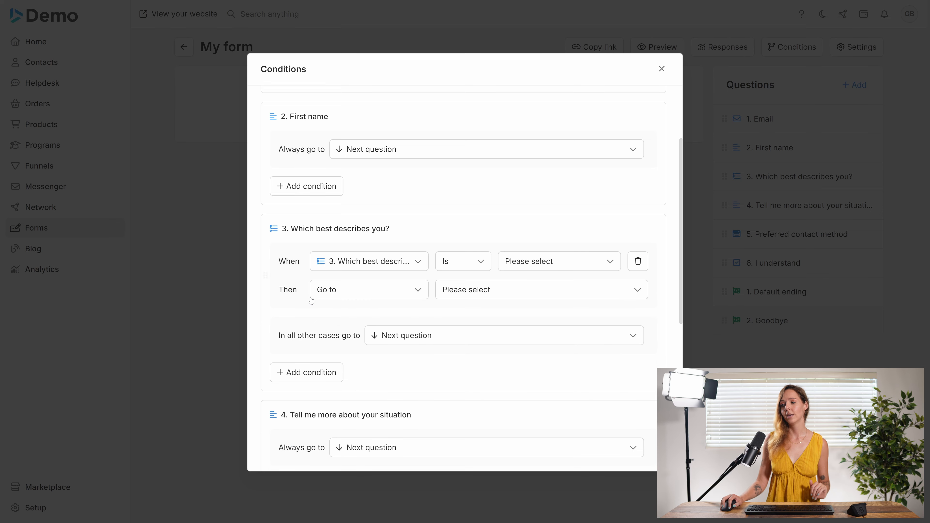
left_click(518, 270)
left_click(524, 289)
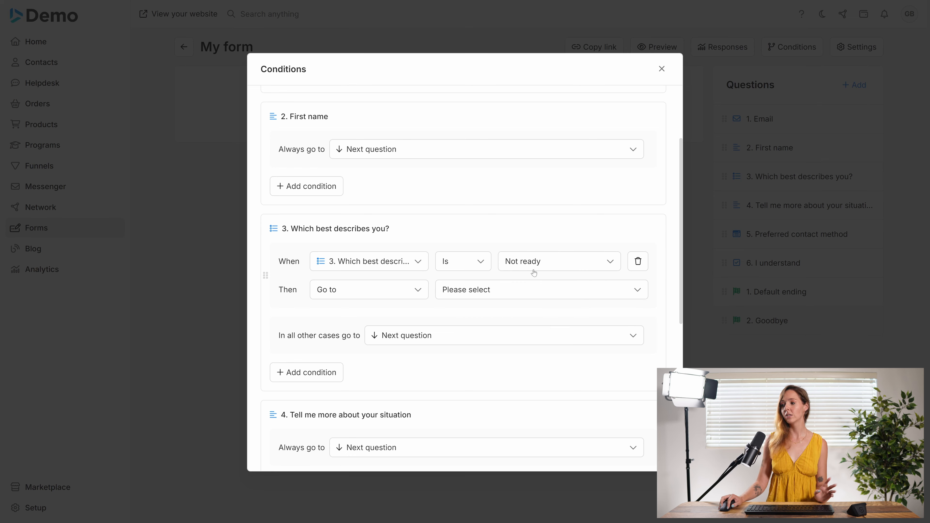
left_click(482, 290)
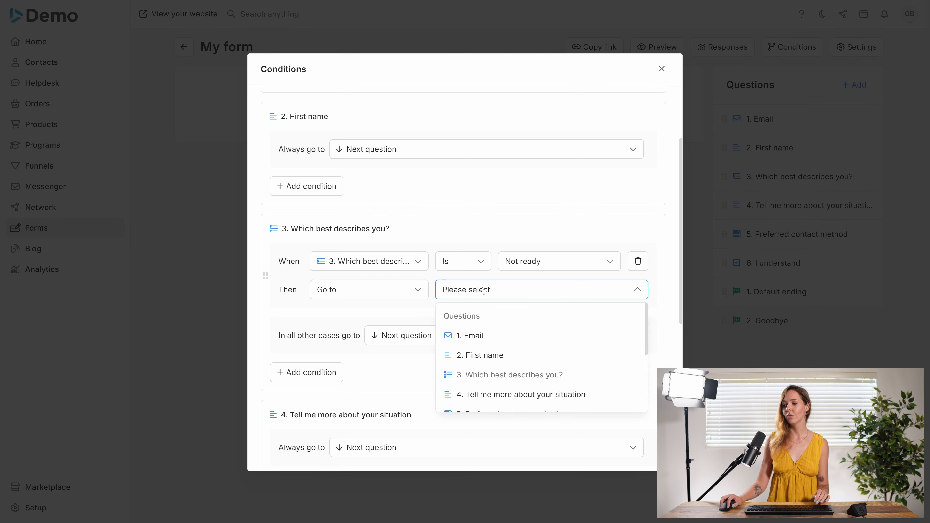
scroll(497, 356, "down", 5)
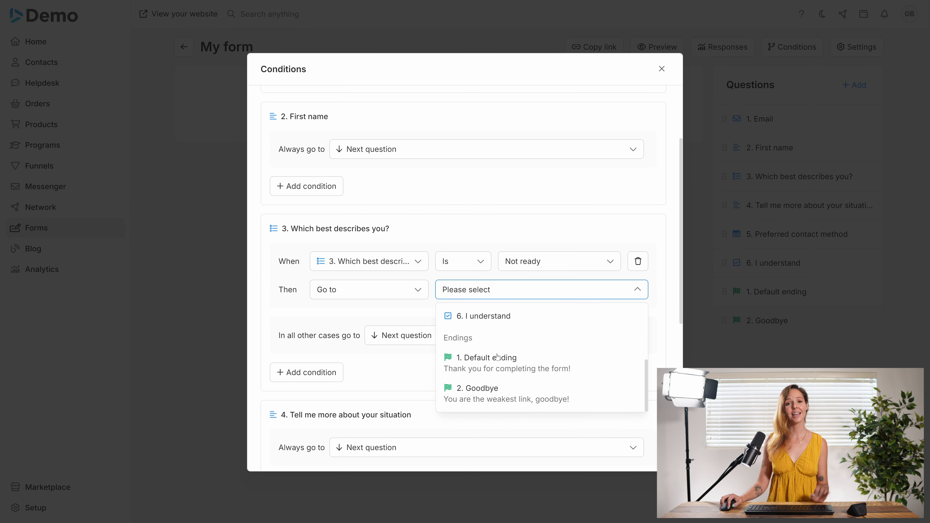
left_click(480, 391)
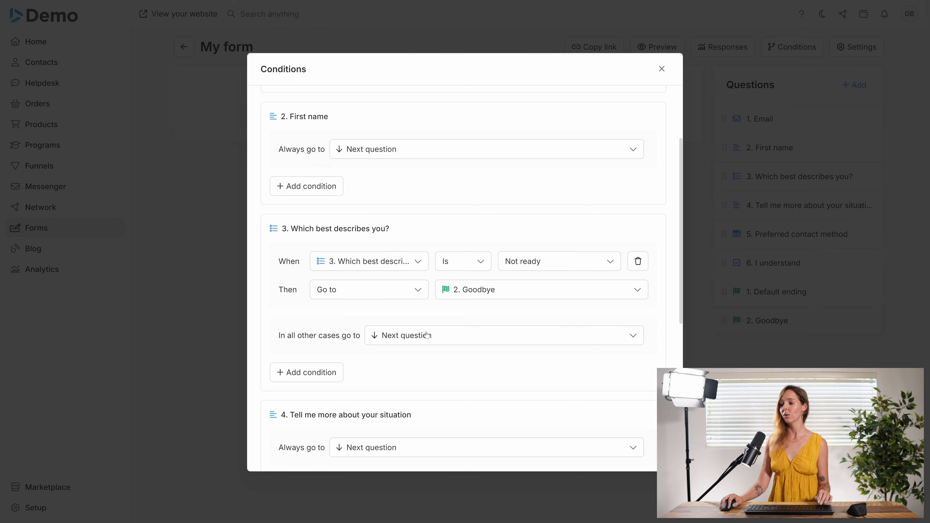
Check the new condition's answer options and the remaining questions' conditions, and close the form's conditions
left_click(536, 263)
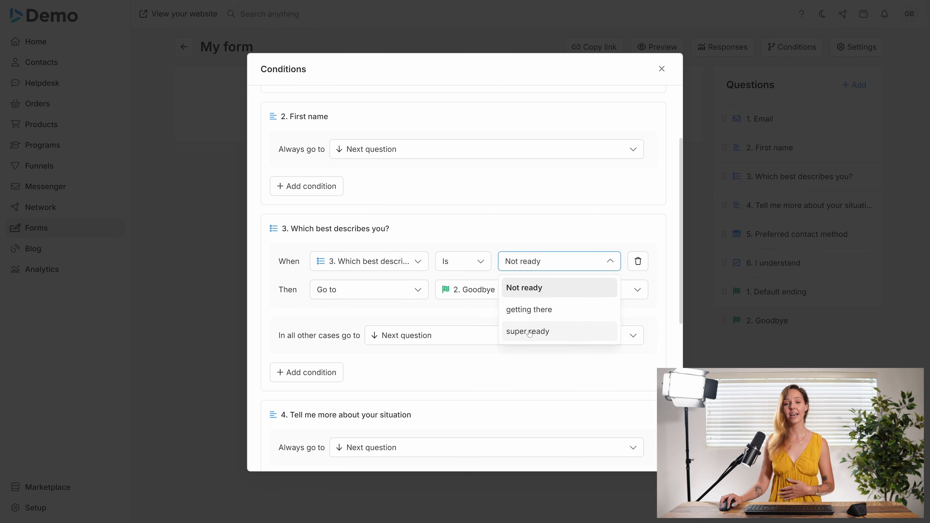
left_click(544, 267)
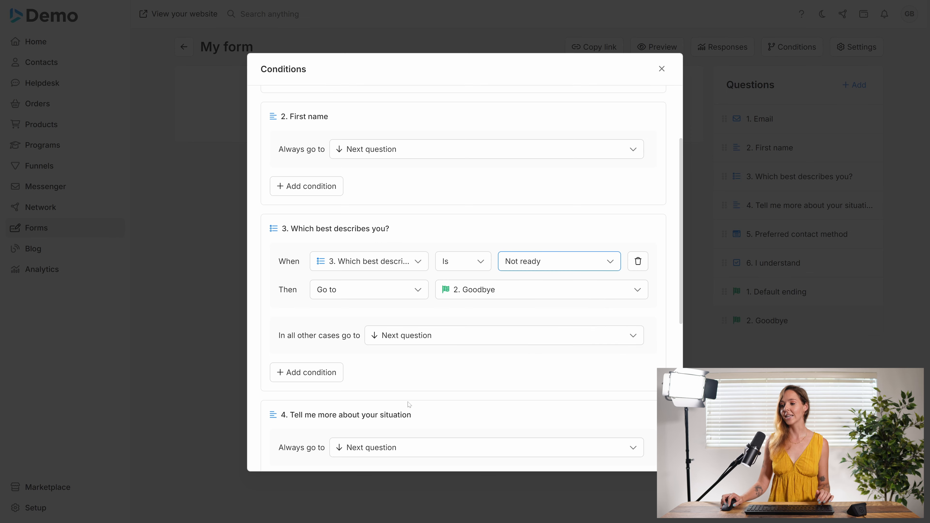
scroll(440, 413, "down", 4)
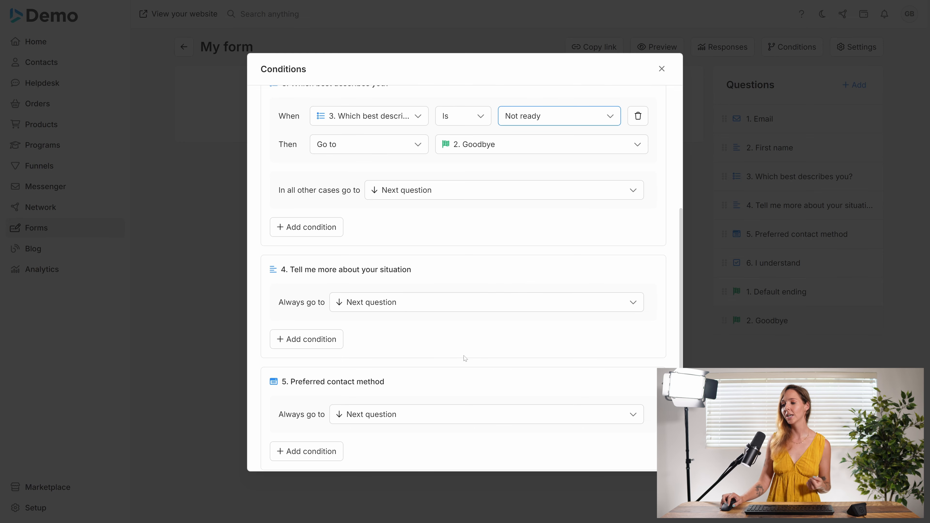
scroll(383, 403, "down", 3)
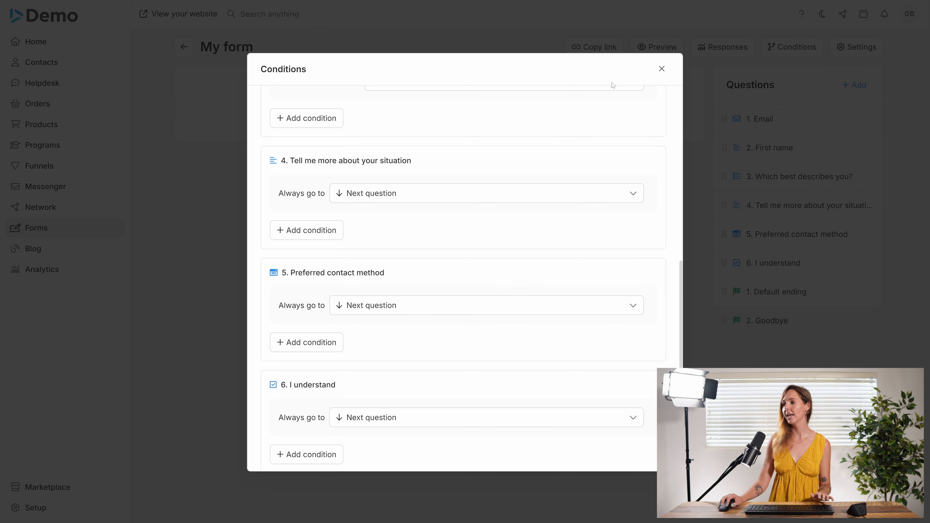
left_click(663, 69)
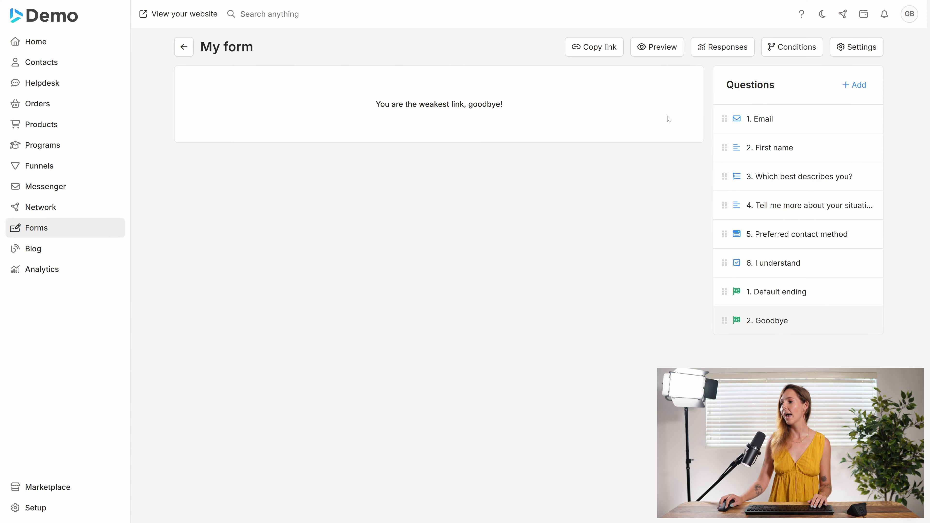
View the "Tell me more about your situation" question and the answer choices of "Preferred contact method"
left_click(765, 206)
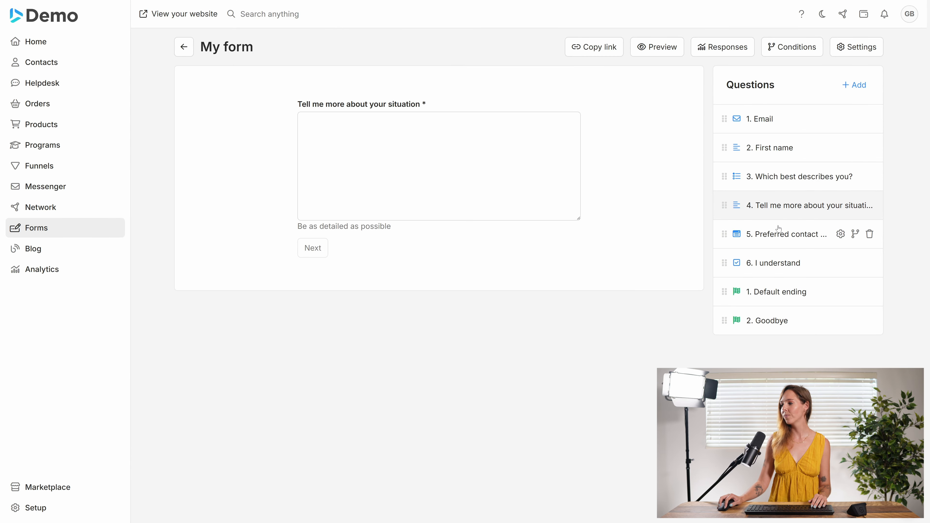
left_click(772, 230)
left_click(435, 126)
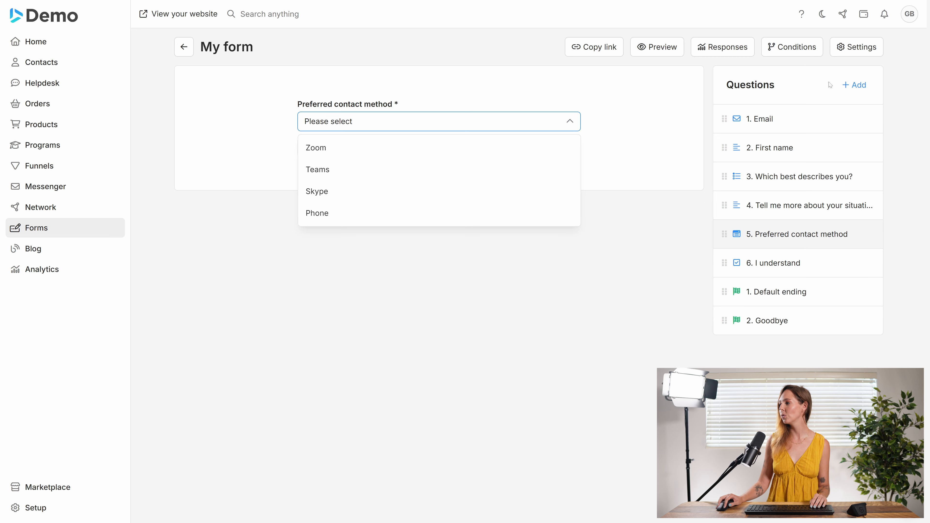
Add a required custom text question titled "Skype username" and place it directly above "I understand"
left_click(855, 85)
left_click(842, 111)
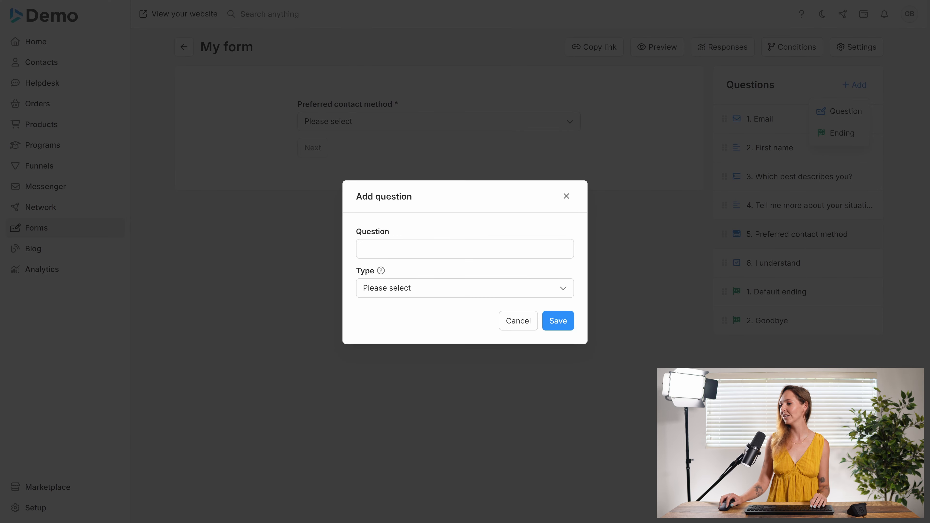
type("Sky")
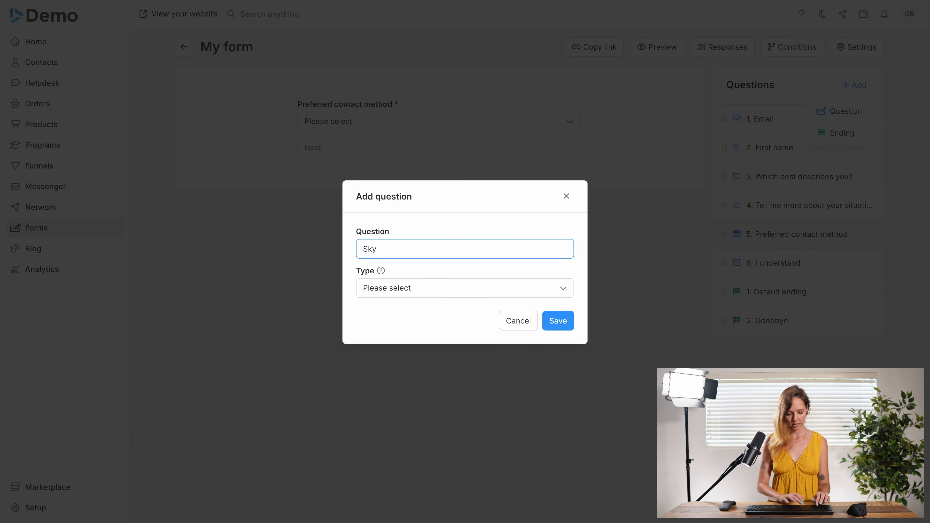
type("p username")
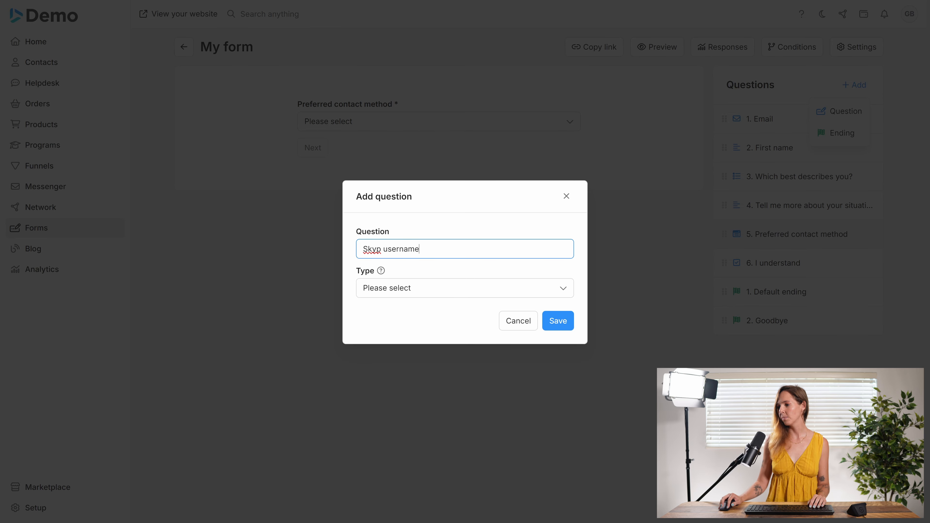
type("e")
left_click(434, 290)
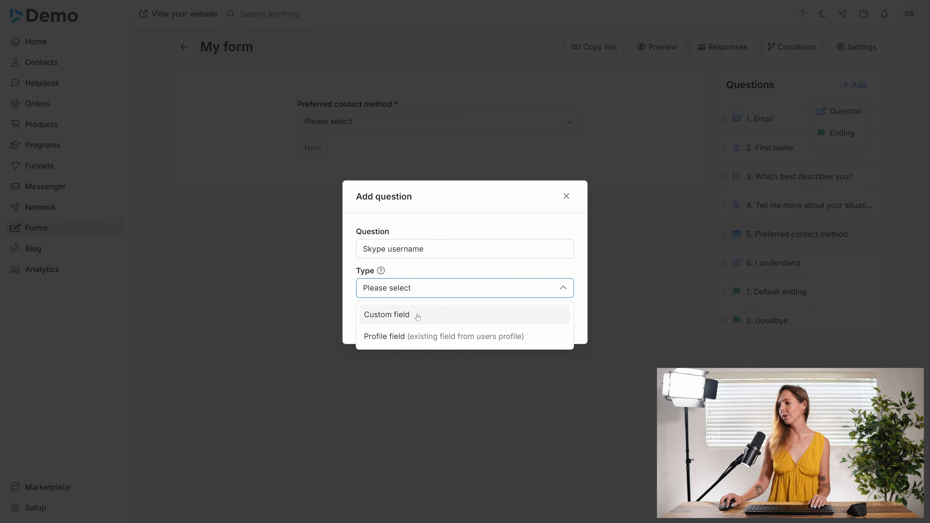
left_click(415, 314)
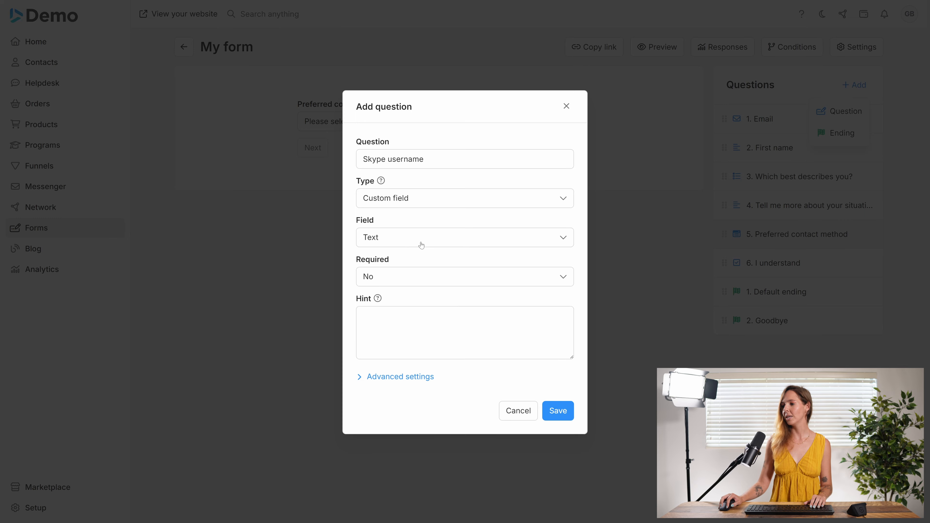
left_click(414, 280)
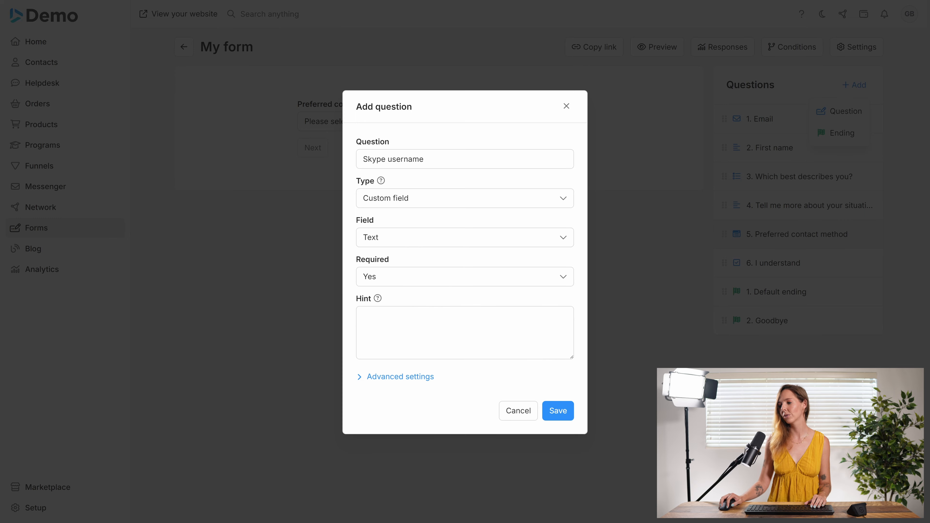
left_click(557, 410)
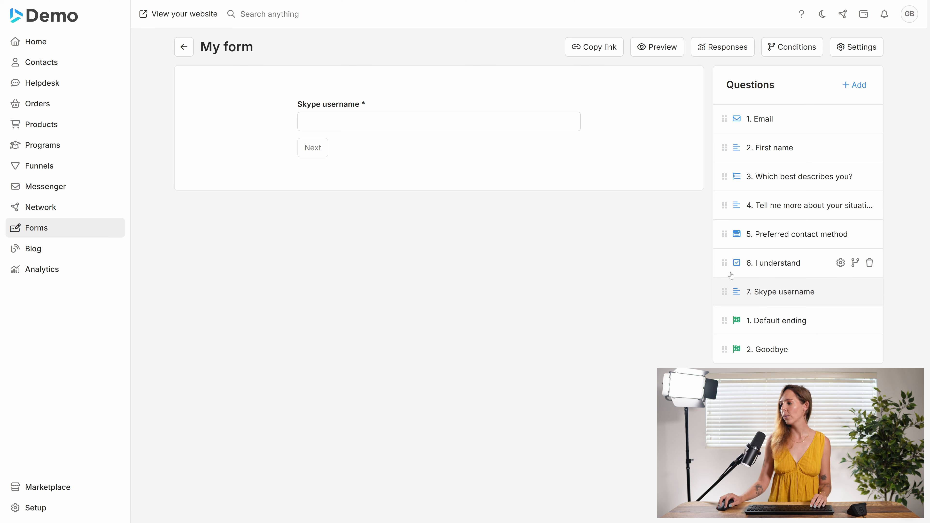
left_click_drag(726, 259, 729, 290)
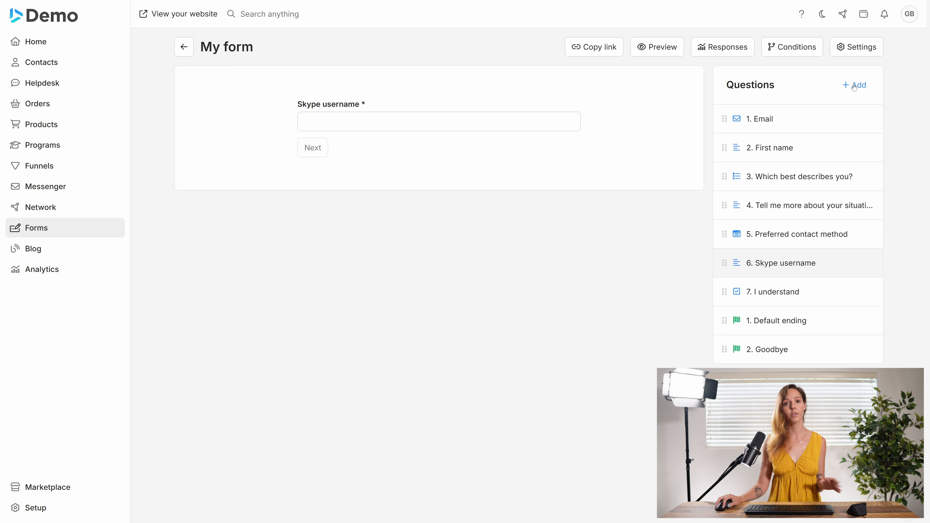
Start a new question titled "Phone number"
left_click(855, 85)
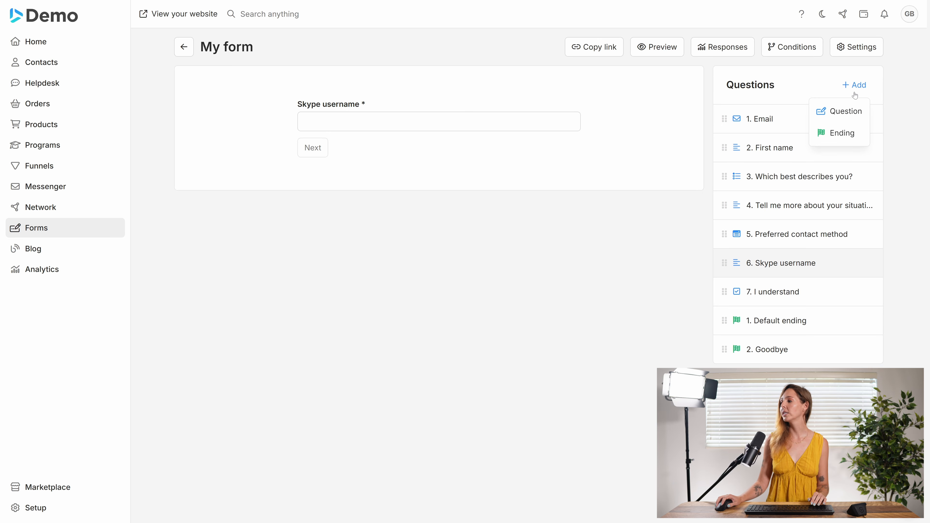
left_click(845, 112)
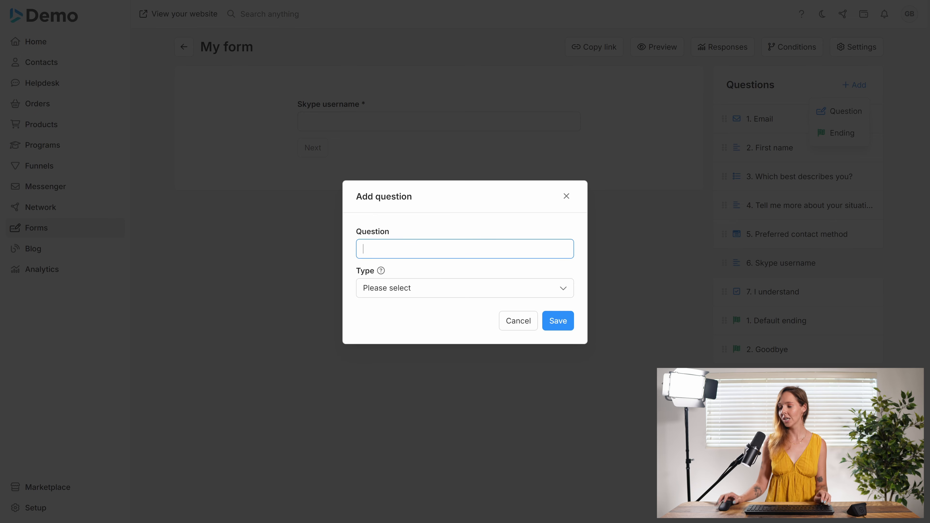
type("Phone")
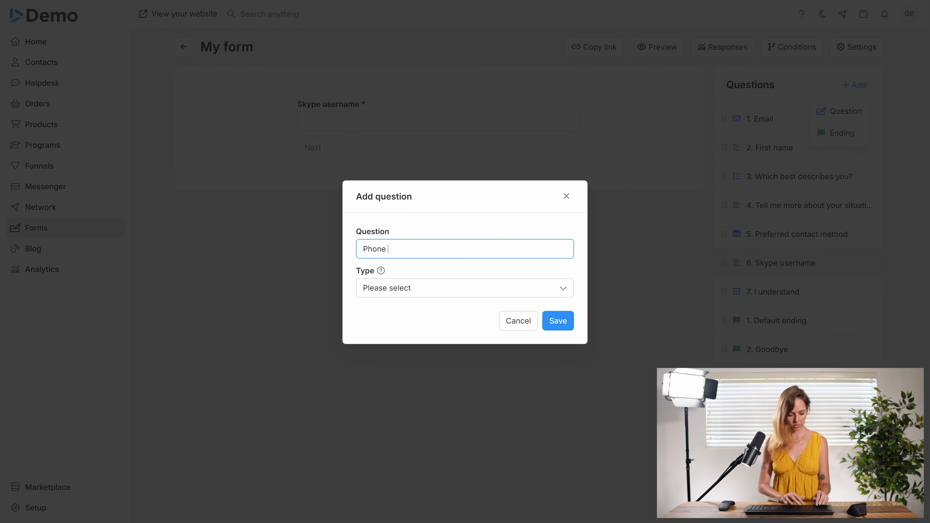
type(" number")
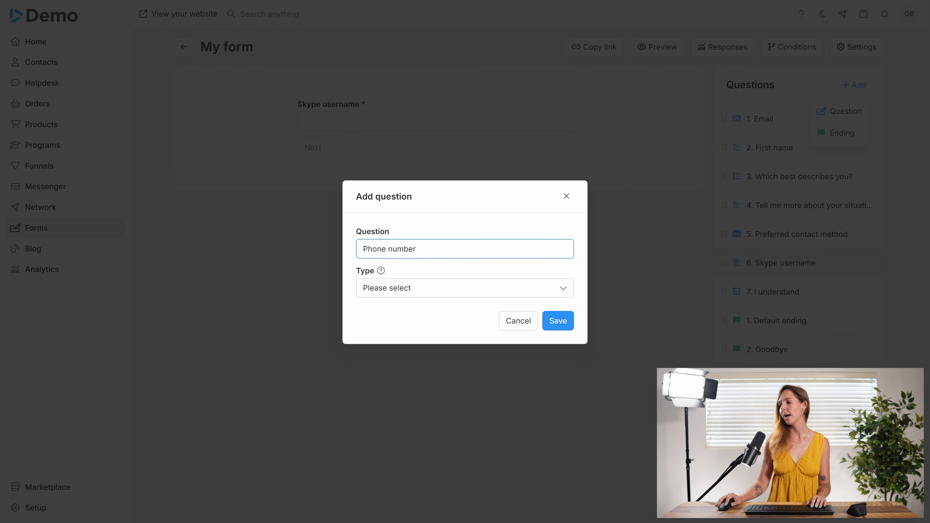
left_click(452, 285)
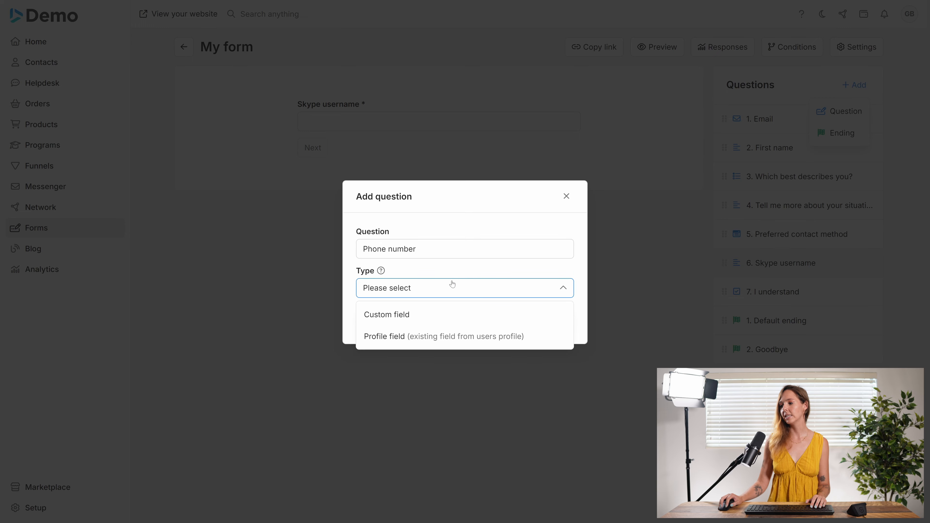
left_click(433, 313)
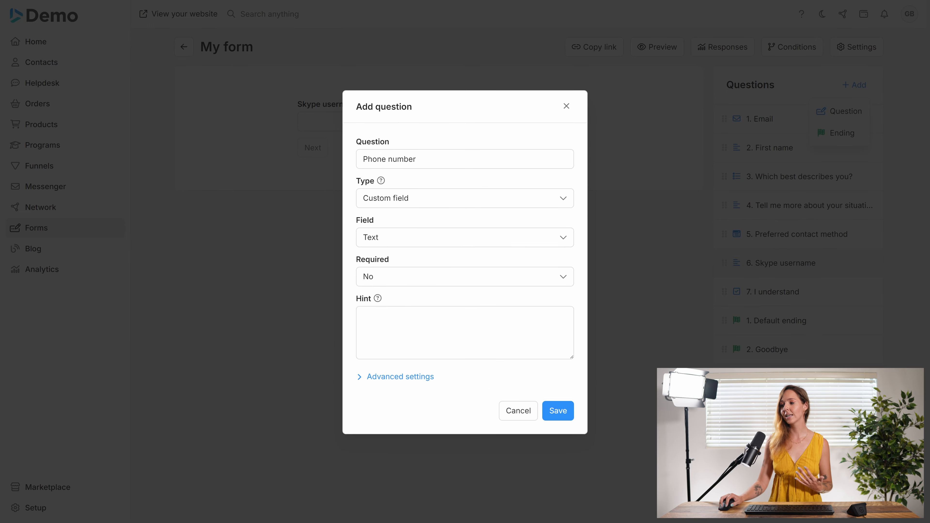
left_click(415, 230)
scroll(394, 321, "down", 5)
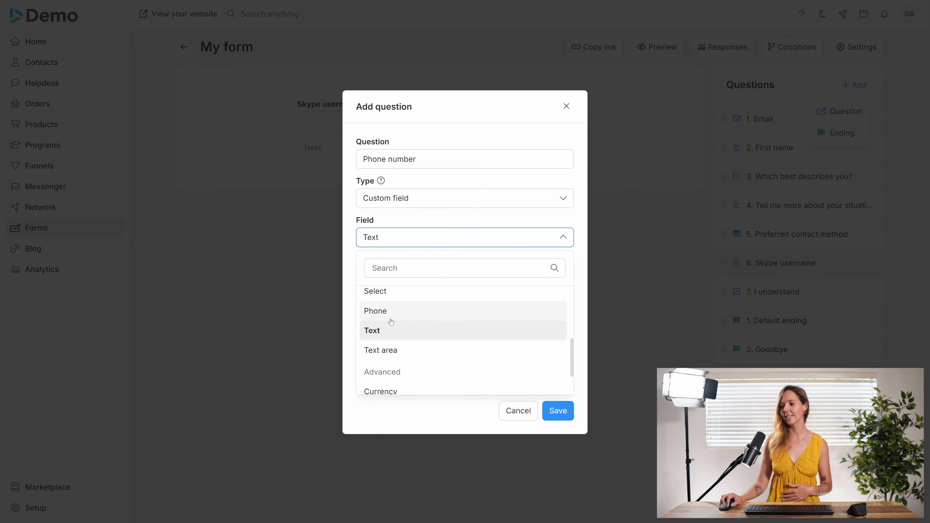
Save the new question as a required profile field linked to Phone, and place it directly above "I understand"
left_click(416, 201)
left_click(404, 253)
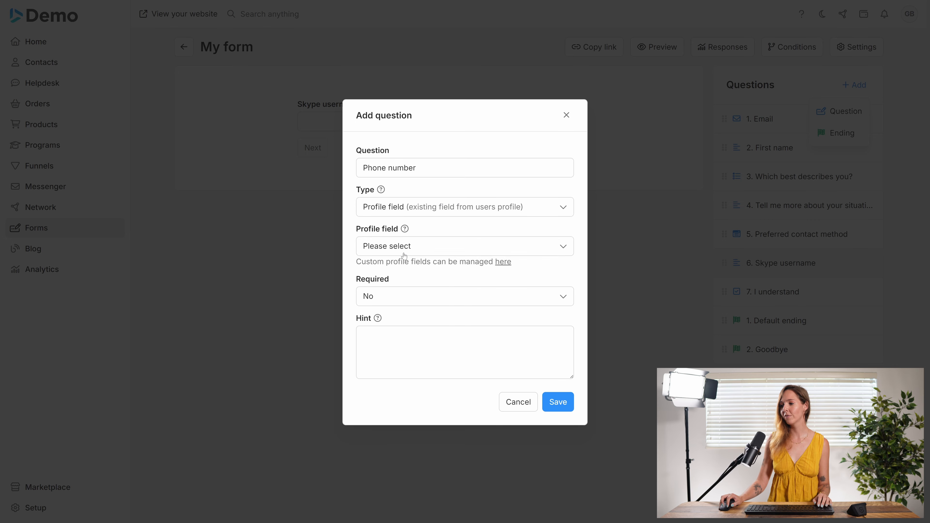
left_click(420, 248)
scroll(385, 358, "down", 3)
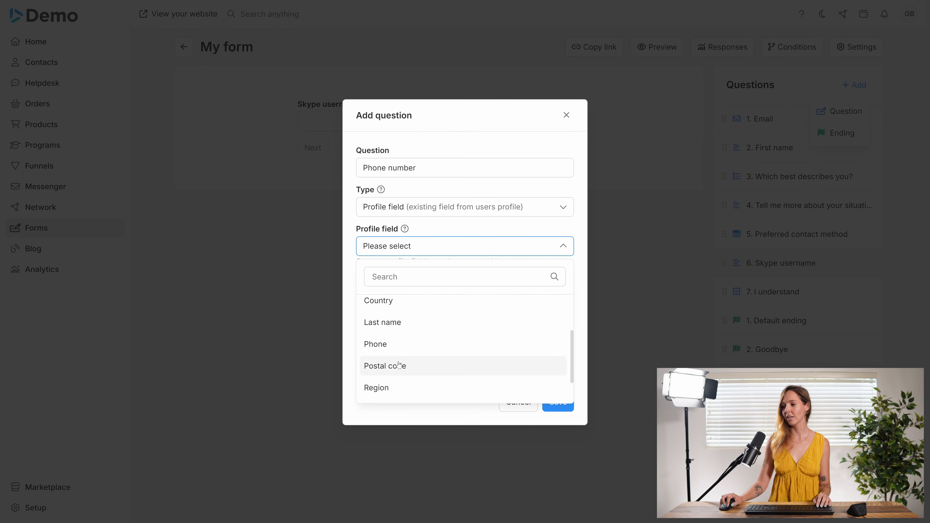
left_click(414, 348)
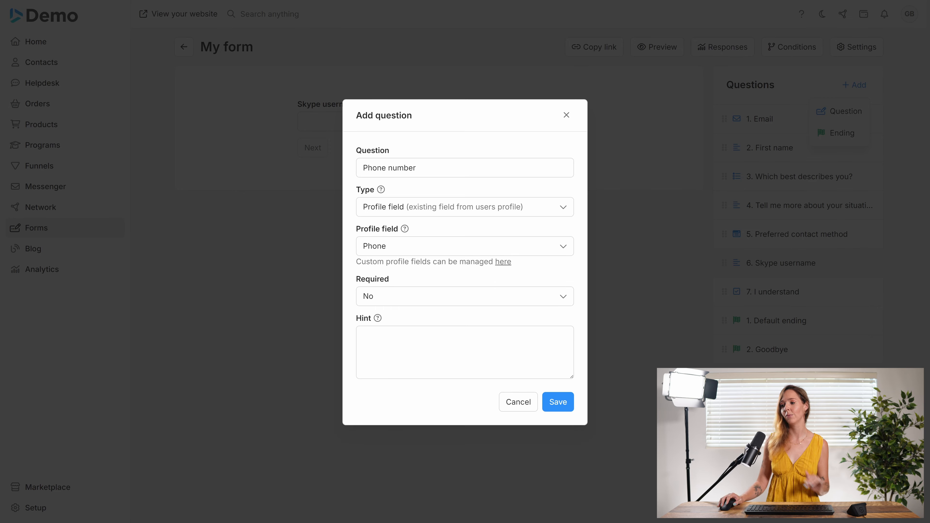
left_click(399, 303)
left_click(395, 322)
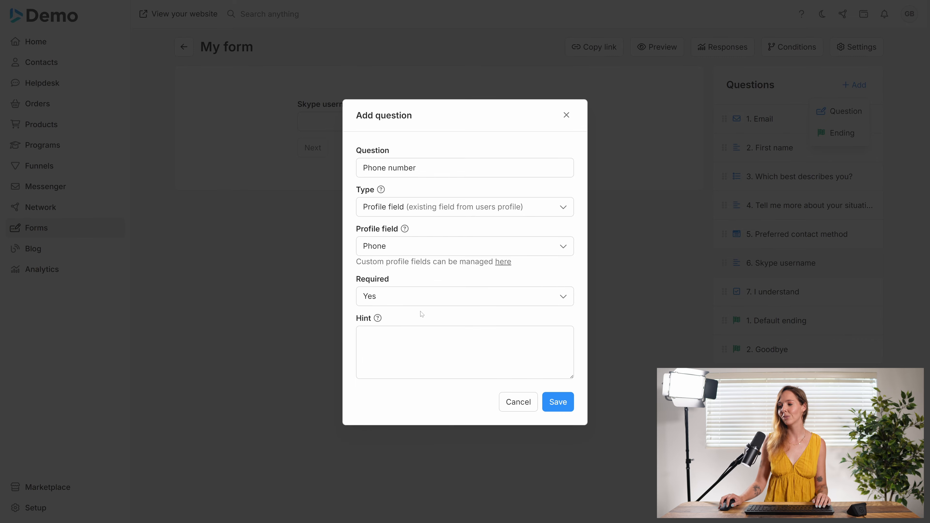
left_click(558, 403)
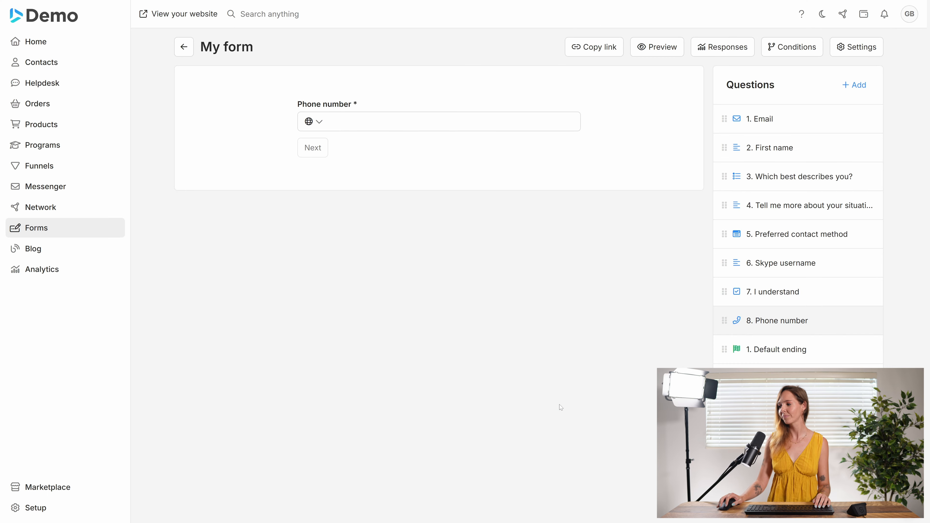
left_click_drag(724, 321, 724, 293)
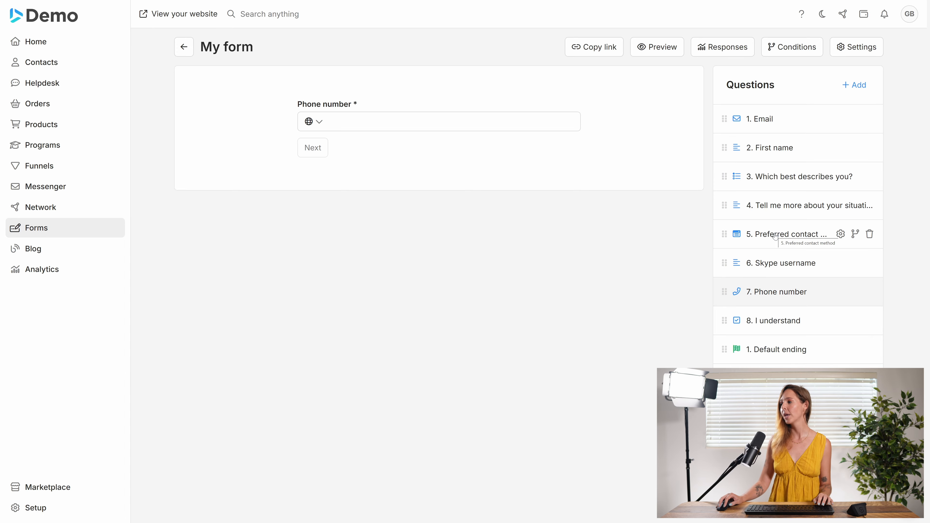
Add a condition to "Which best describes you?" that sends respondents answering Not ready to the Goodbye ending
left_click(792, 48)
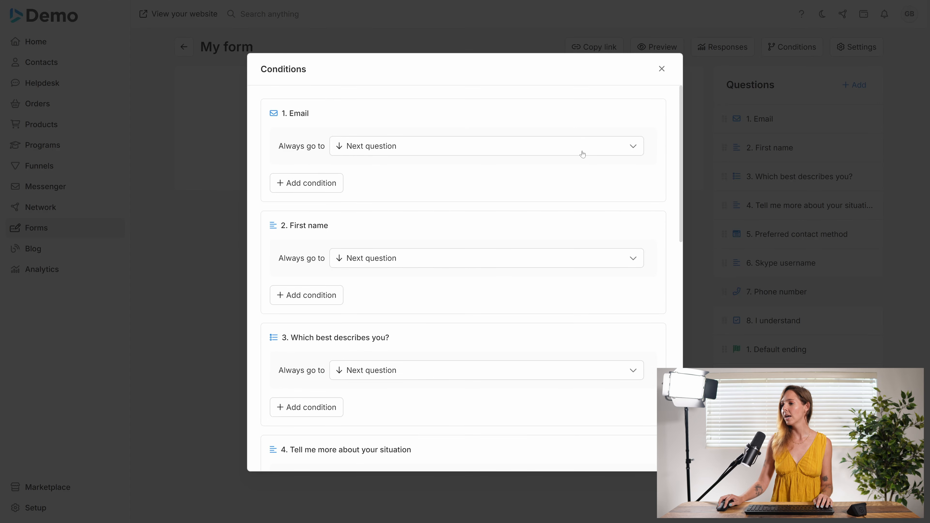
scroll(484, 277, "down", 3)
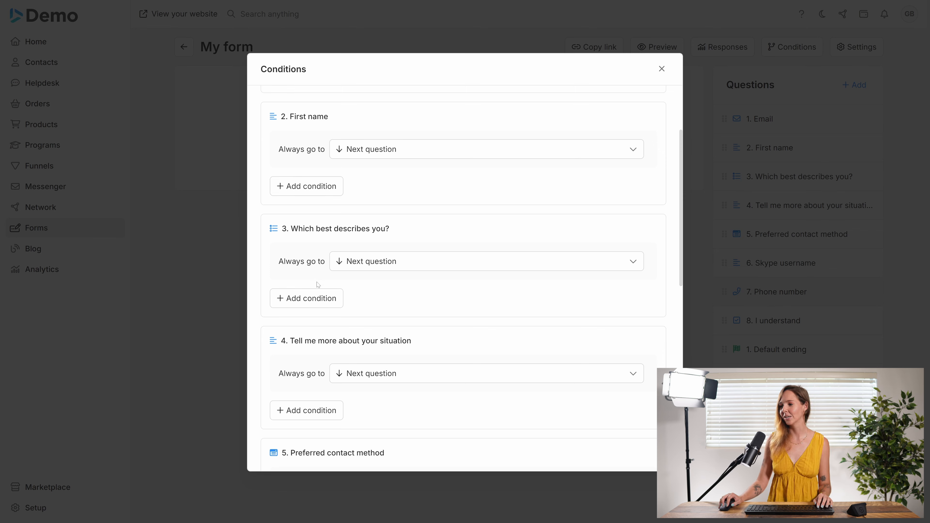
left_click(313, 299)
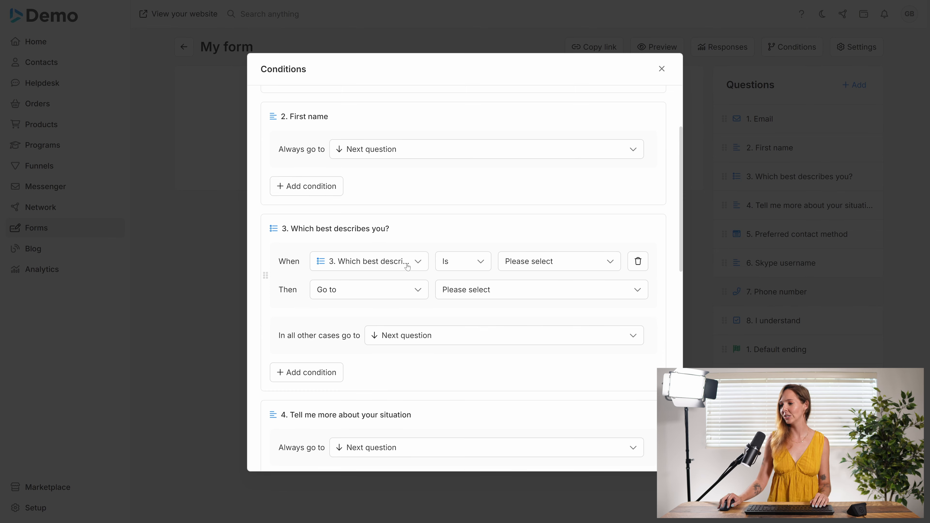
left_click(523, 265)
left_click(513, 288)
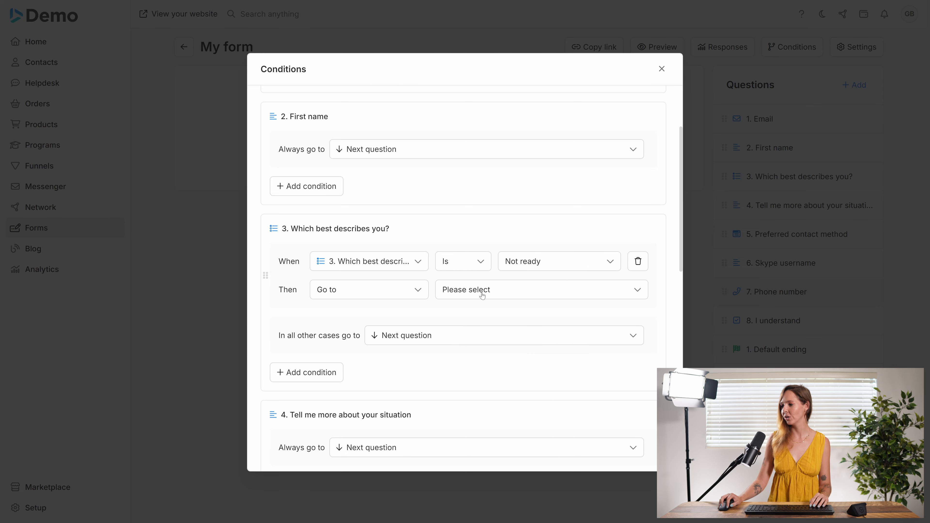
left_click(483, 293)
left_click(476, 295)
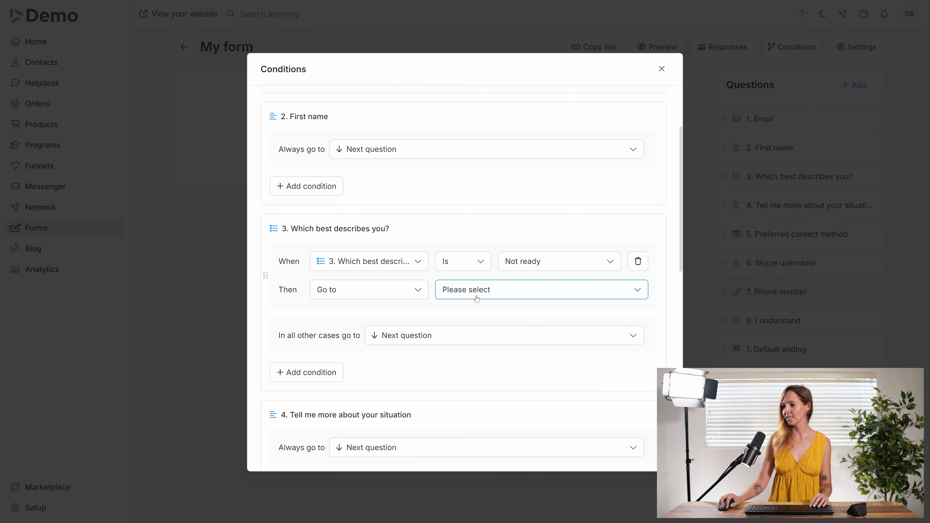
left_click(498, 296)
scroll(483, 421, "down", 6)
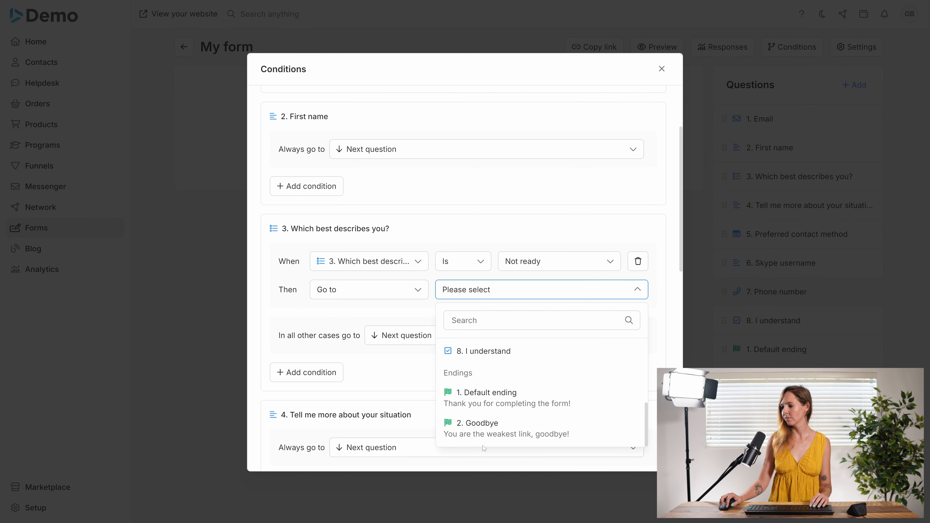
left_click(487, 418)
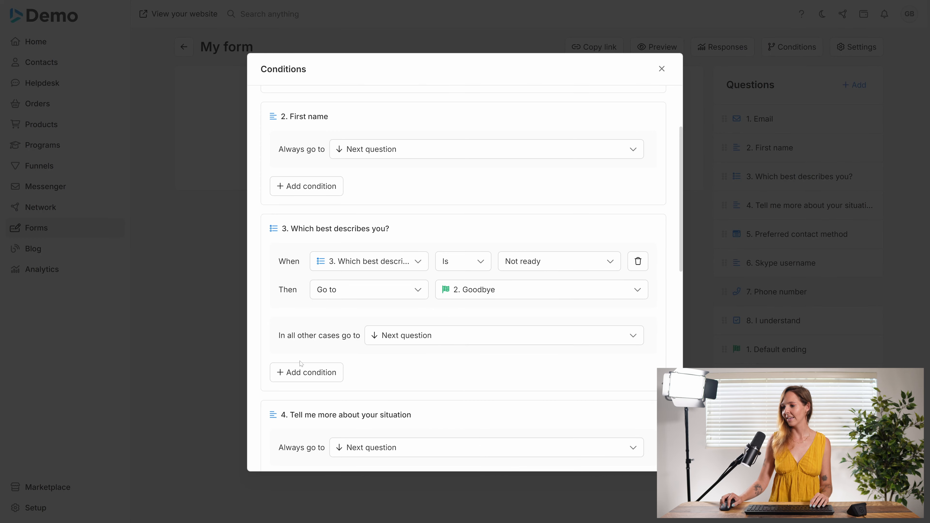
Add a condition to "Preferred contact method" that goes to the "Skype username" question when the answer is Skype
scroll(425, 362, "down", 10)
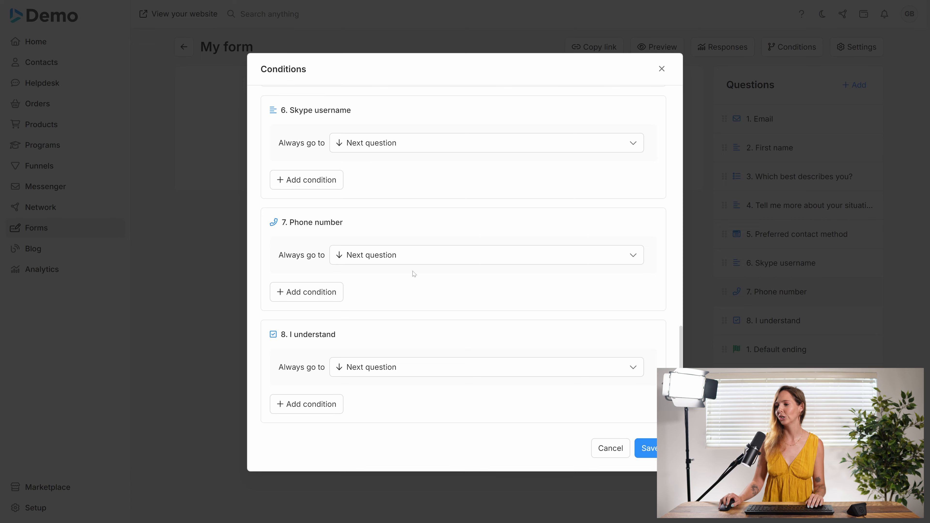
scroll(411, 278, "up", 5)
scroll(388, 282, "up", 1)
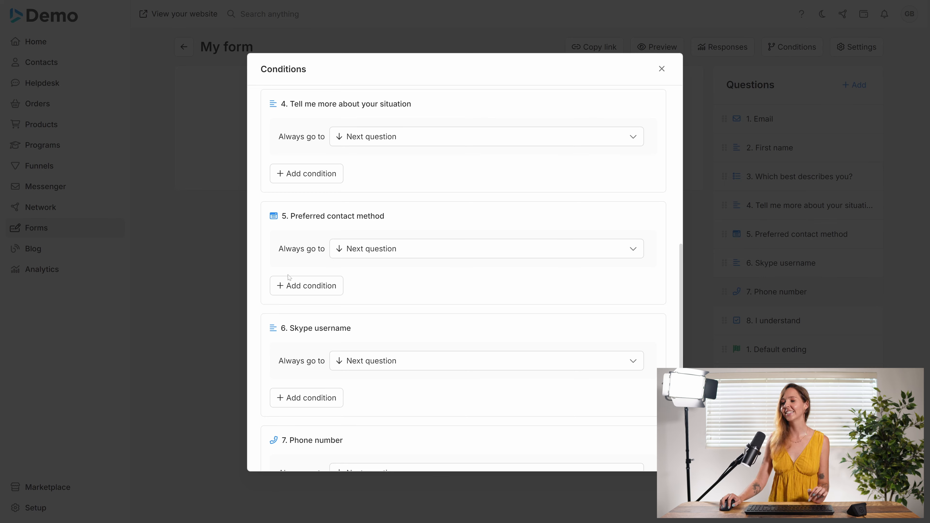
left_click(308, 285)
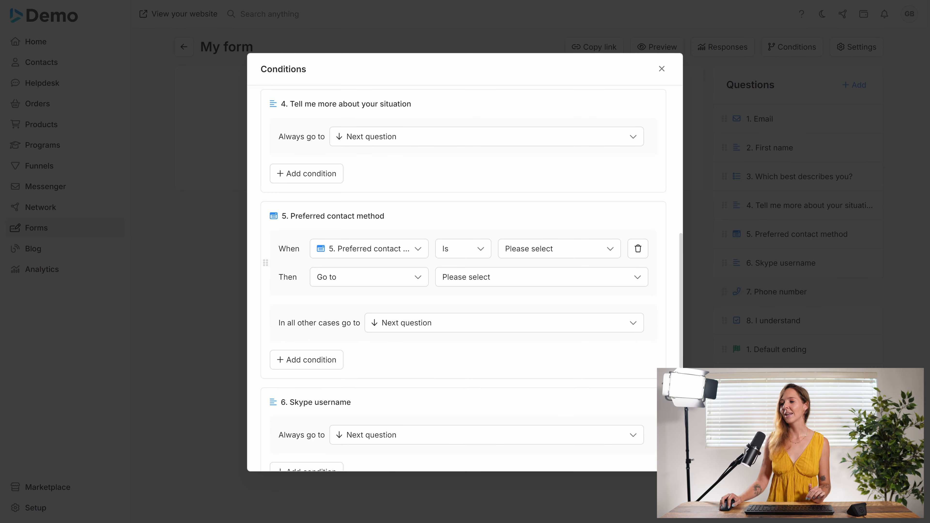
left_click(558, 253)
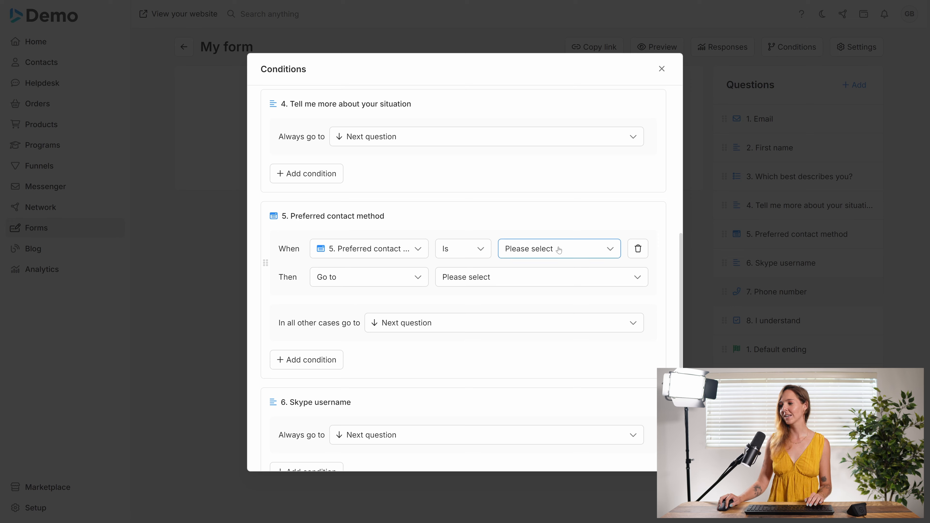
left_click(519, 318)
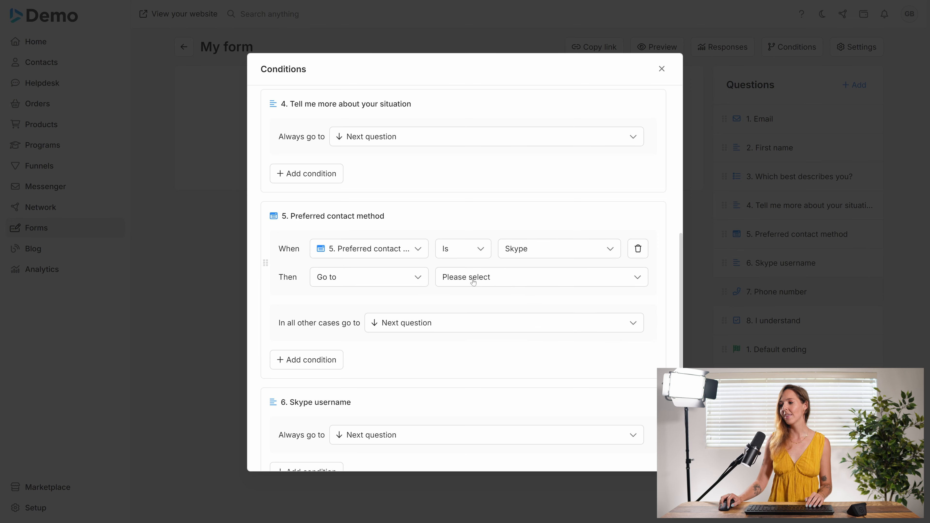
left_click(480, 282)
scroll(494, 370, "down", 3)
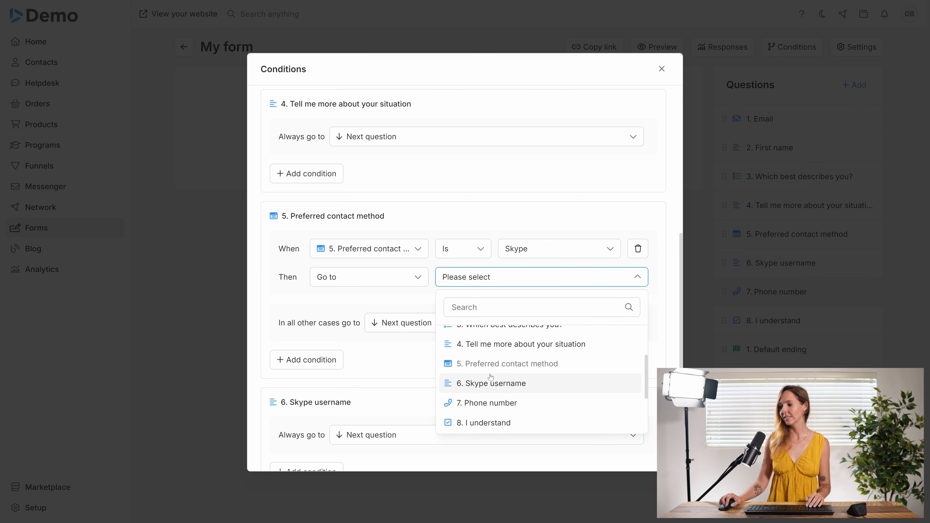
left_click(496, 380)
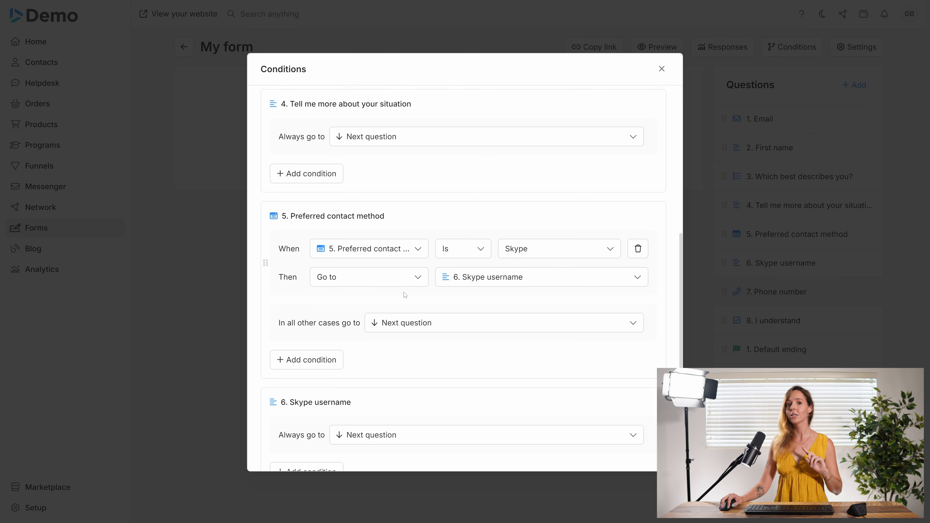
Add a second condition to "Preferred contact method" that goes to the "Phone number" question when the answer is Phone
scroll(405, 311, "down", 2)
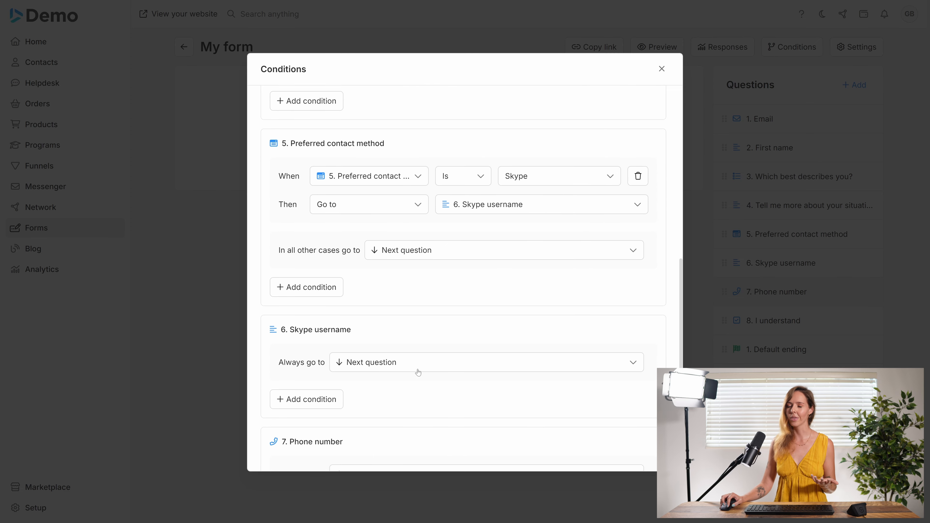
left_click(321, 290)
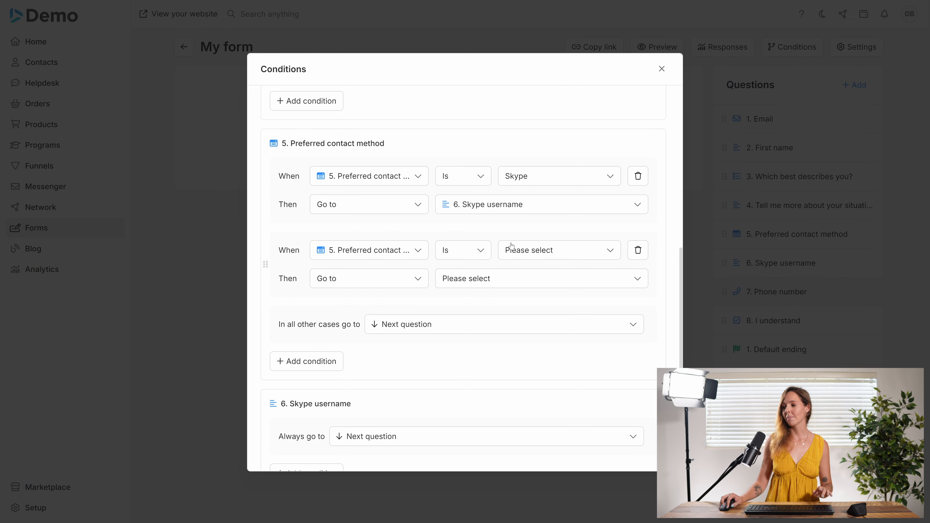
left_click(529, 253)
left_click(525, 342)
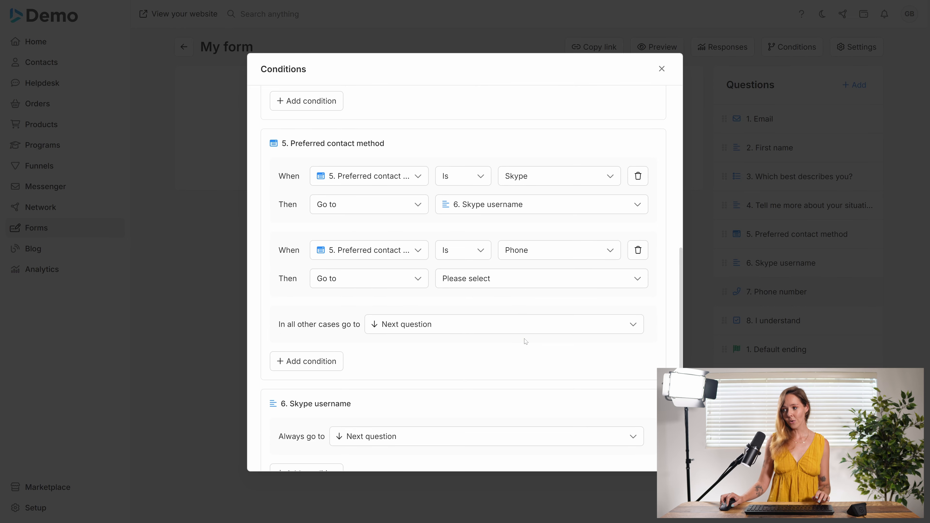
left_click(483, 285)
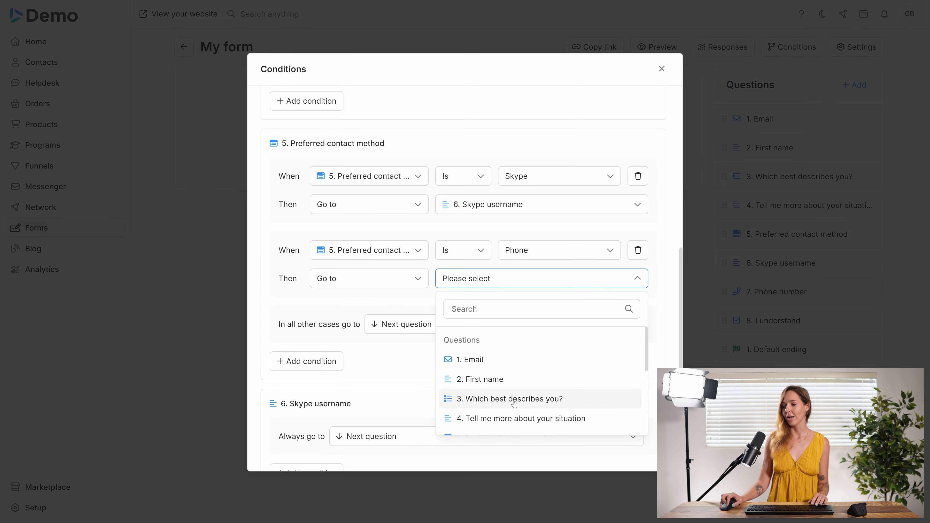
scroll(514, 404, "down", 3)
left_click(487, 368)
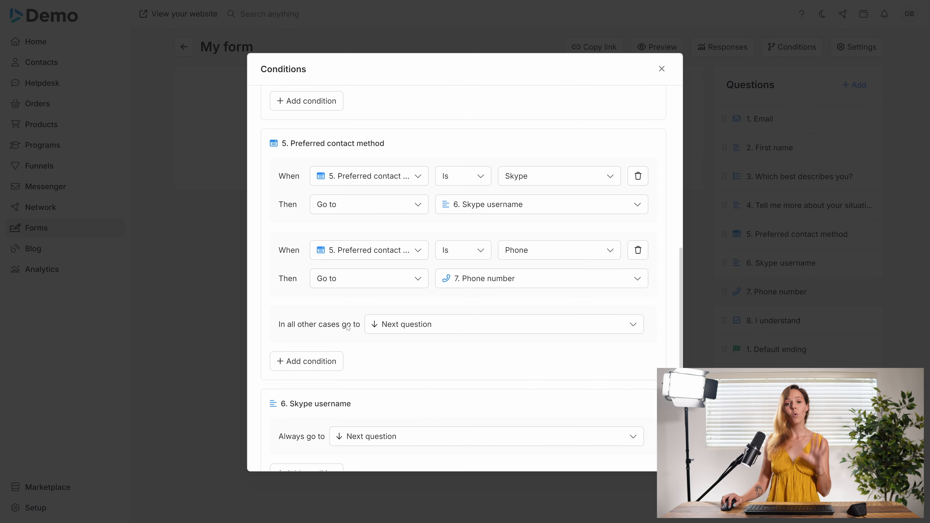
Send all other answers to "Preferred contact method" to the "I understand" question and save the conditions
left_click(412, 325)
scroll(424, 427, "down", 4)
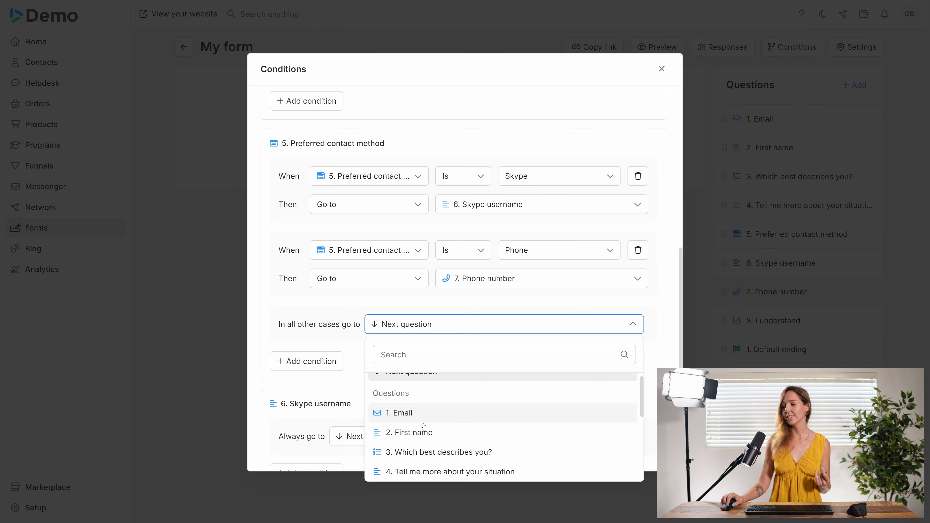
left_click(411, 421)
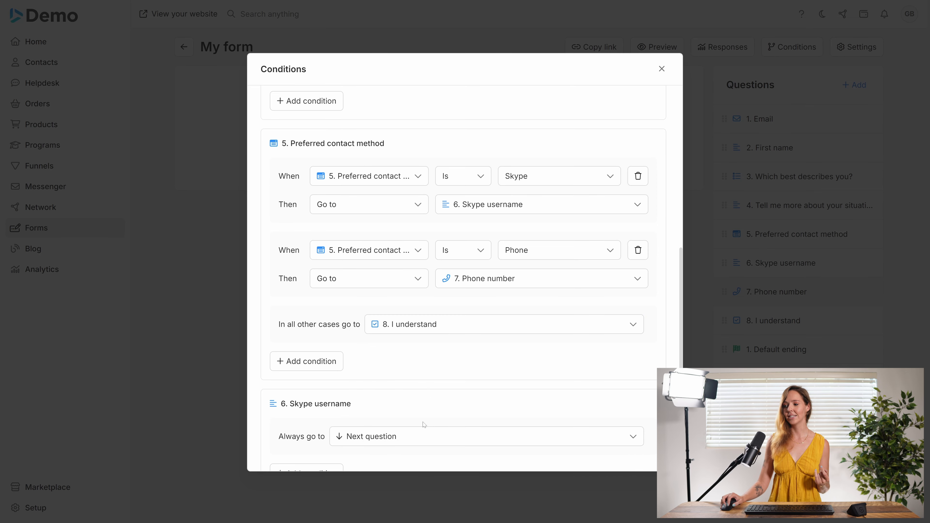
scroll(402, 357, "up", 1)
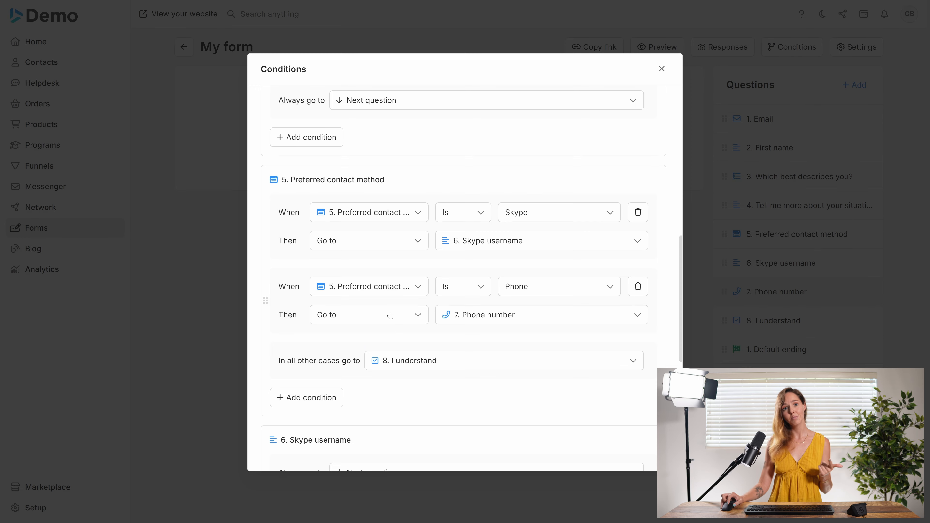
scroll(390, 315, "down", 3)
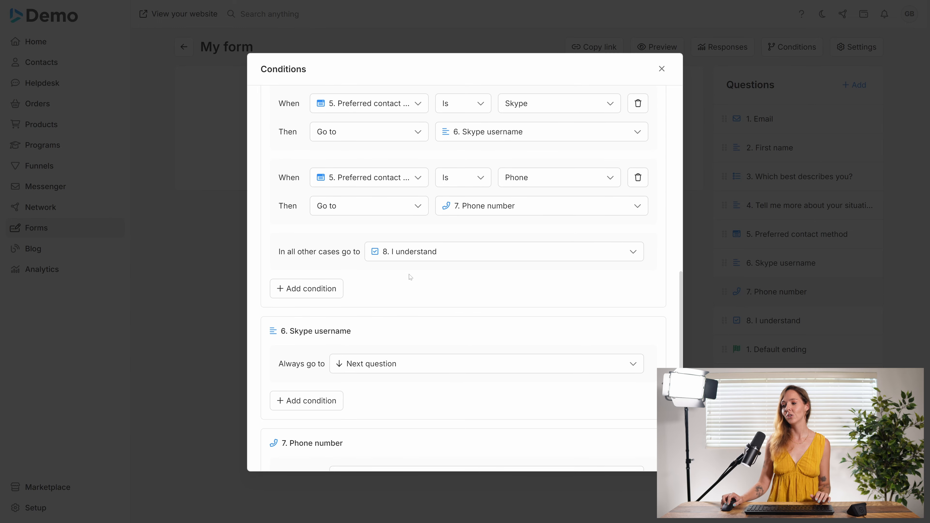
scroll(409, 361, "down", 3)
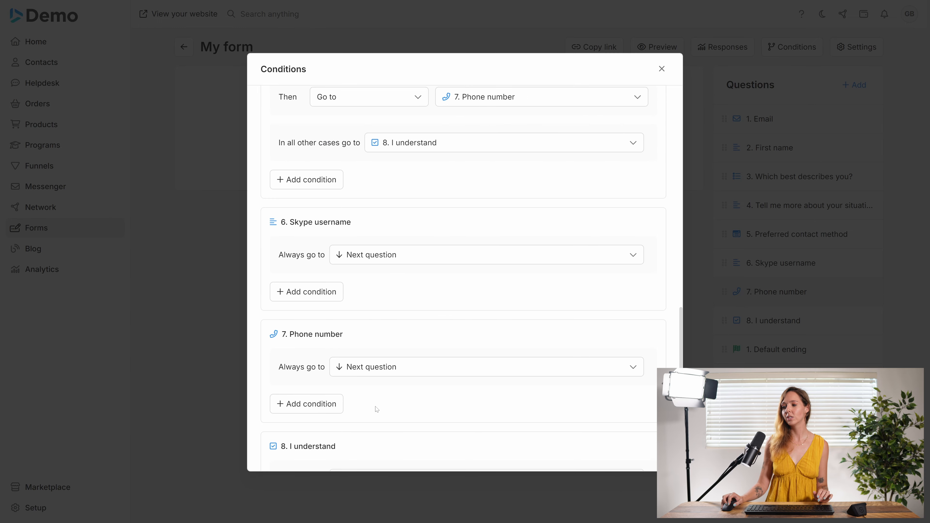
scroll(434, 412, "down", 3)
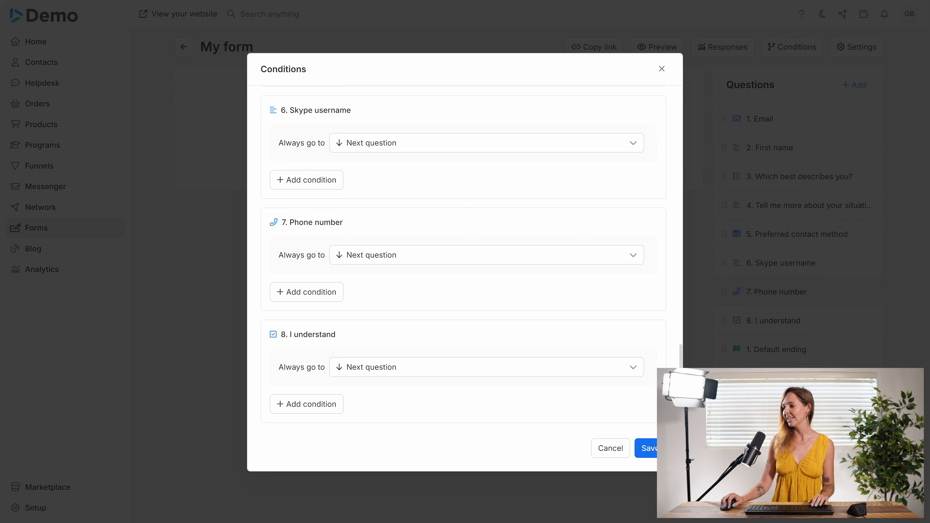
left_click(646, 447)
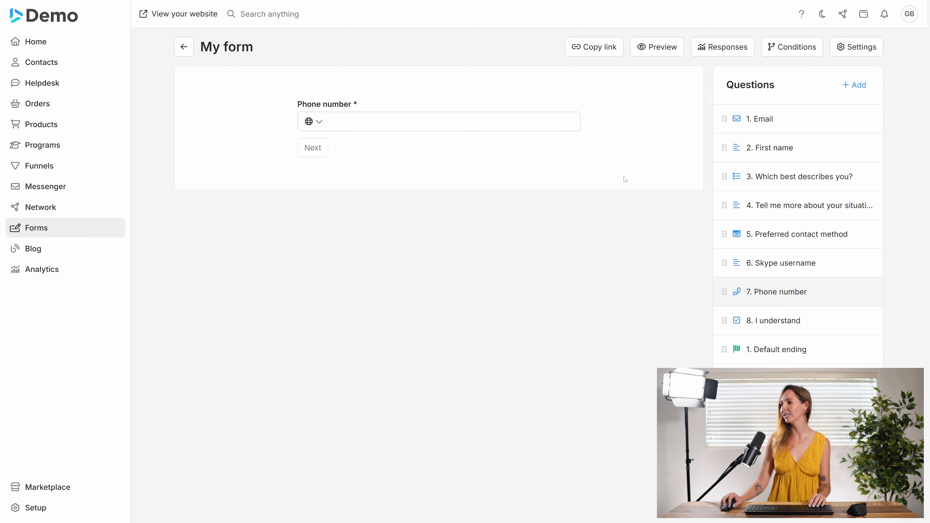
Open the form preview and fill in the respondent's email and first name, continuing to "Which best describes you?"
left_click(655, 46)
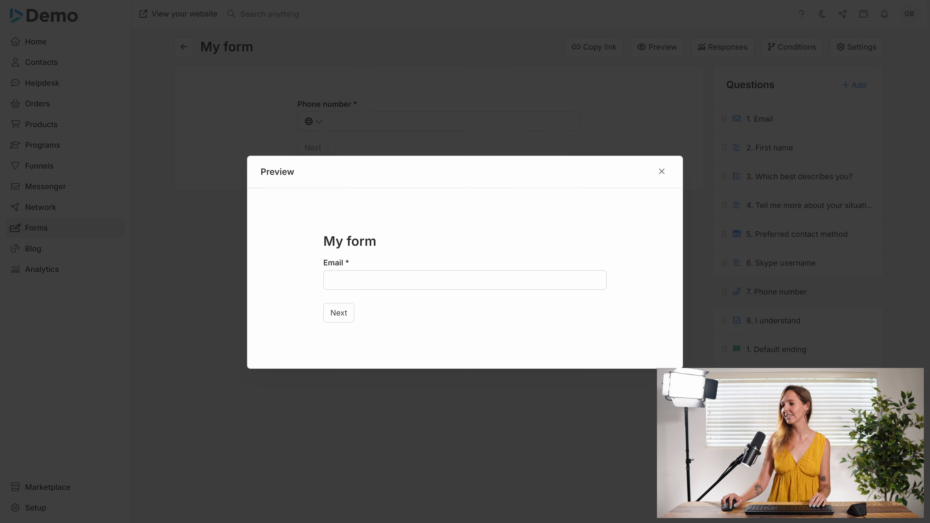
left_click(464, 280)
type("hello@demo.com")
left_click(336, 312)
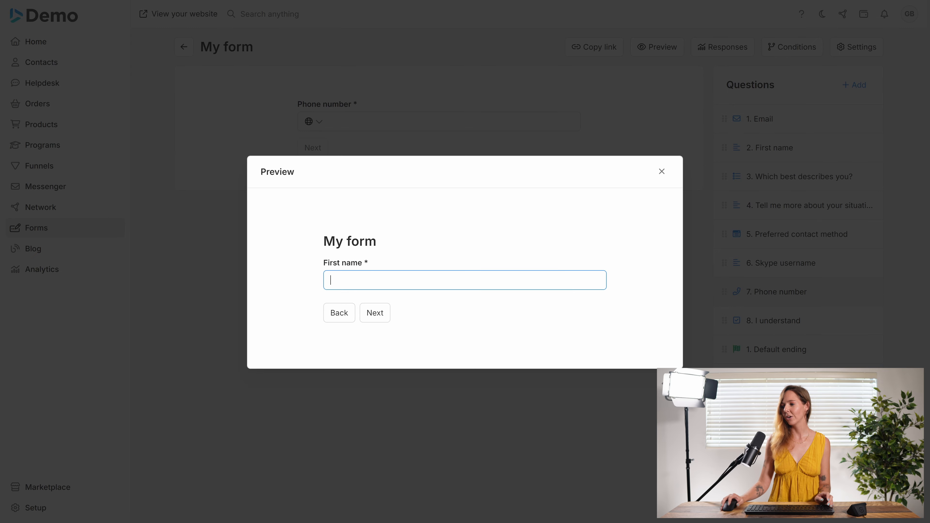
type("Betty")
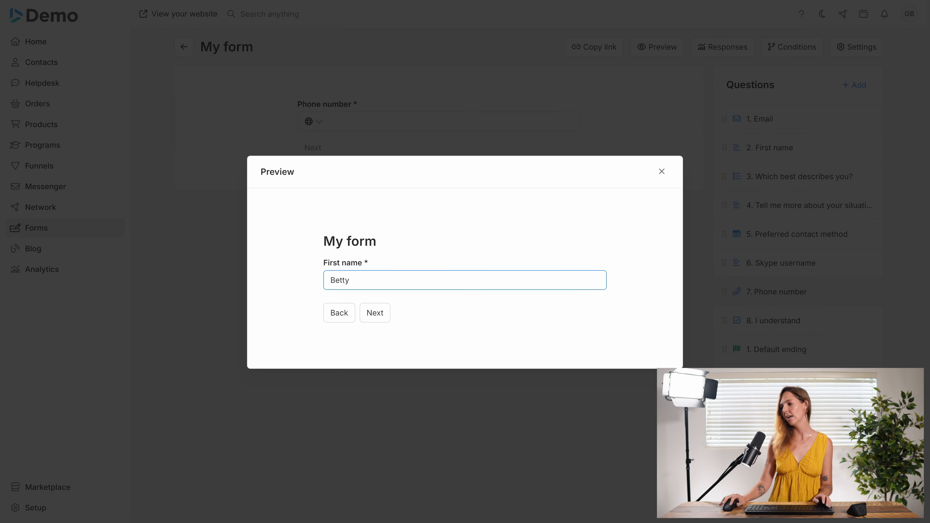
left_click(384, 313)
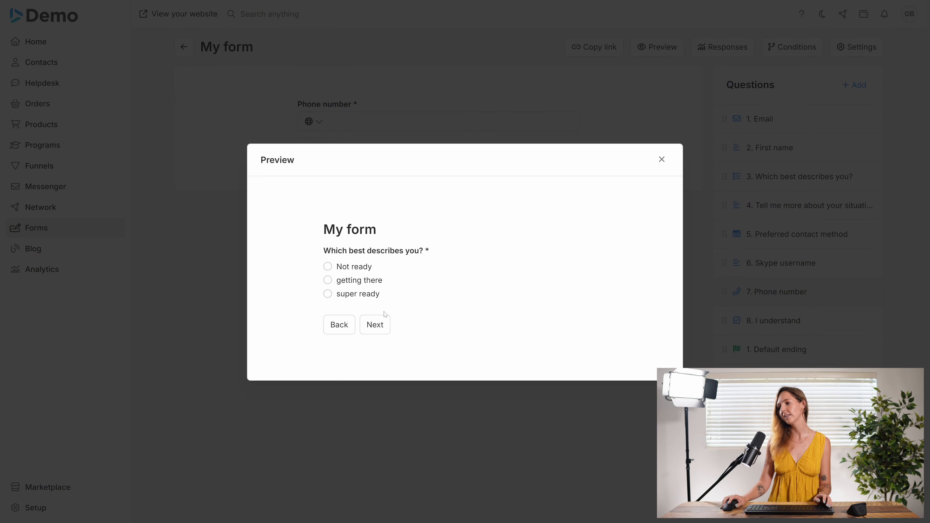
Answer "Which best describes you?" with Not ready, submit the previewed form to check its ending, and close the preview
left_click(352, 269)
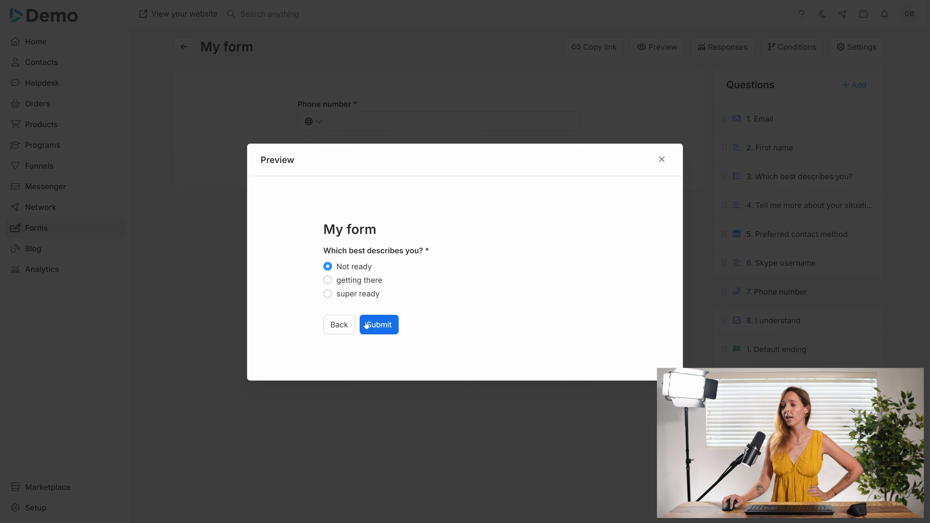
left_click(378, 324)
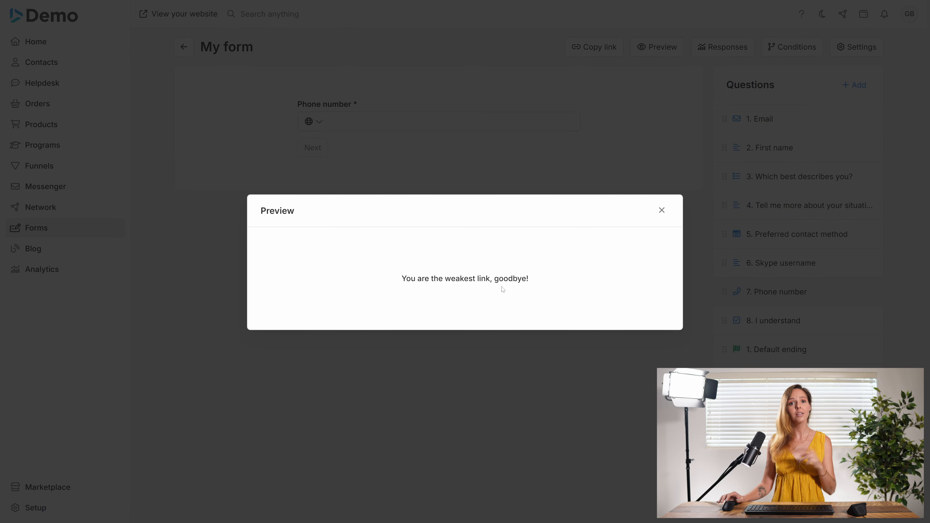
left_click(662, 211)
Start a fresh preview of the form and complete the email and first name questions again
left_click(653, 53)
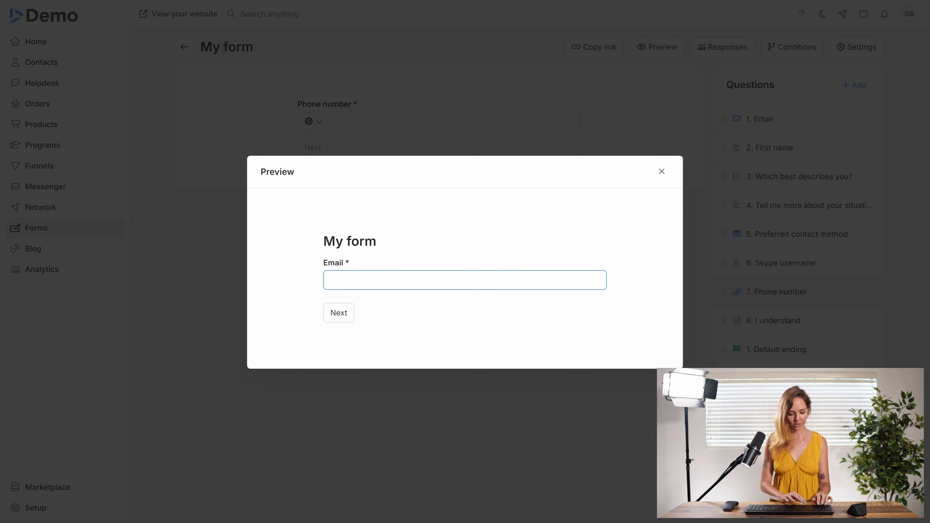
type("betty@demo.")
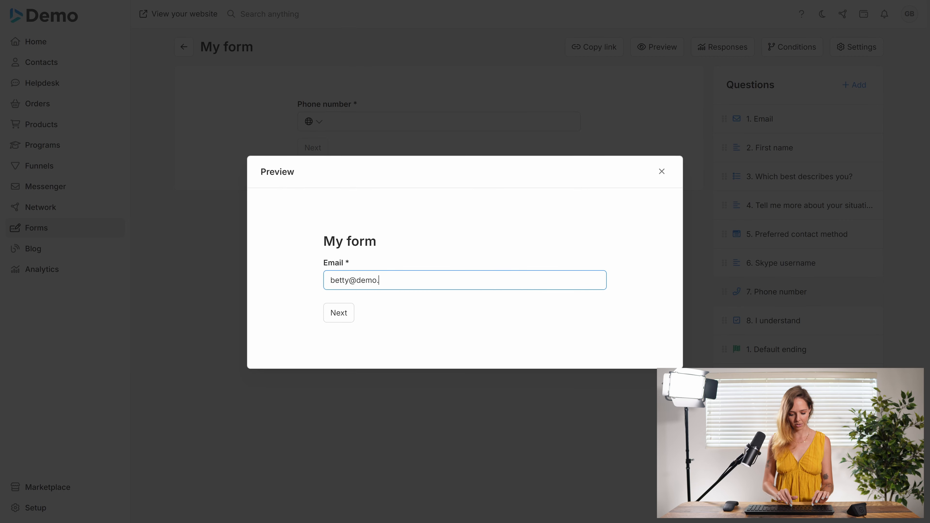
type("com")
left_click(330, 313)
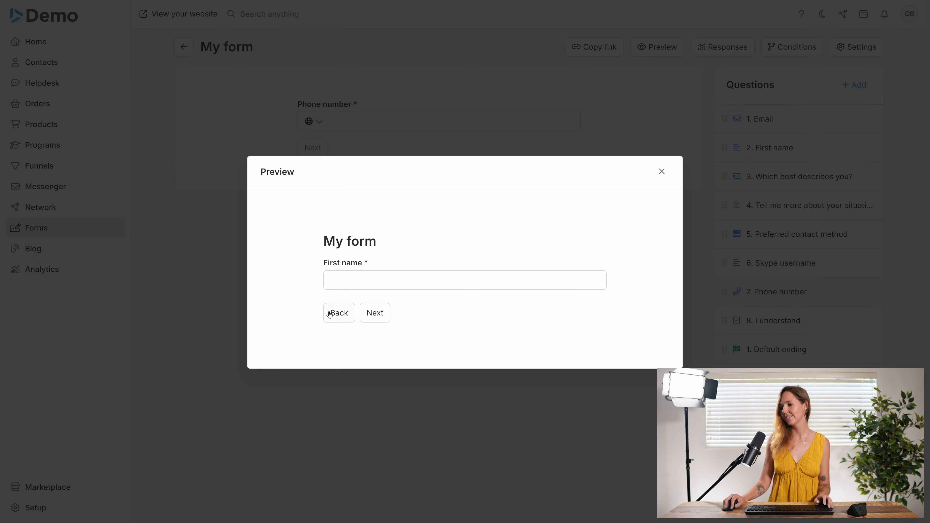
type("Betty")
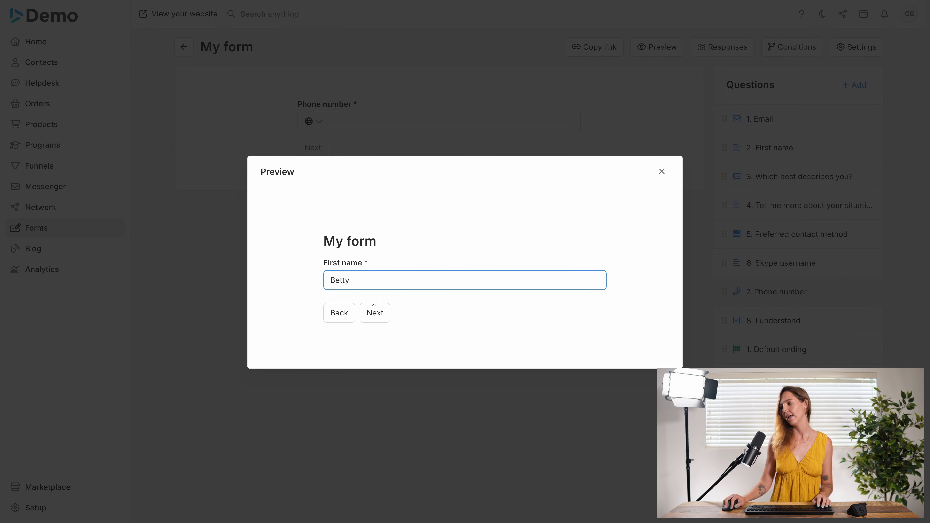
left_click(371, 315)
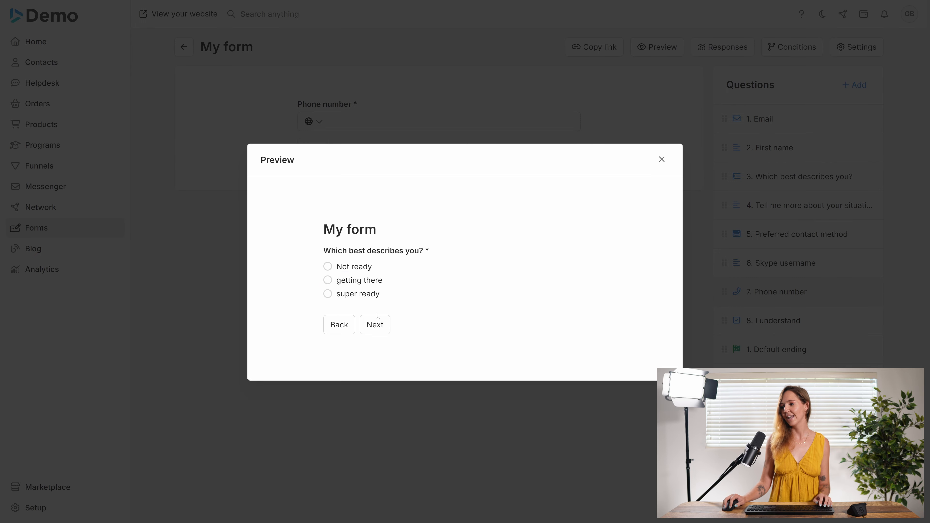